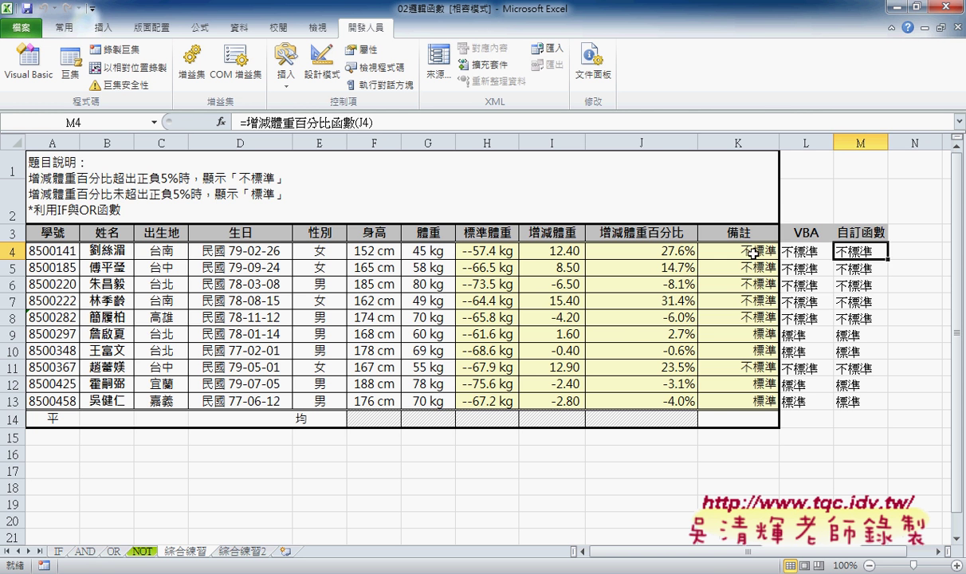
- Select K4:K8 and add whole rows 12–13 and 9–10, the rows marked 標準
mouse_move(712, 247)
left_mouse_down()
mouse_move(751, 284)
mouse_move(751, 318)
left_mouse_up()
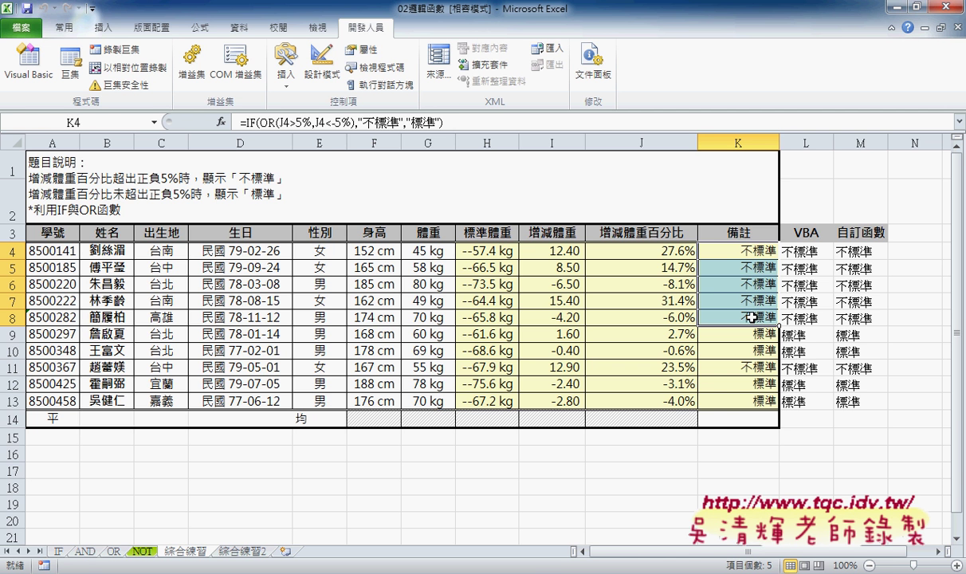
left_click_drag(16, 398, 16, 391)
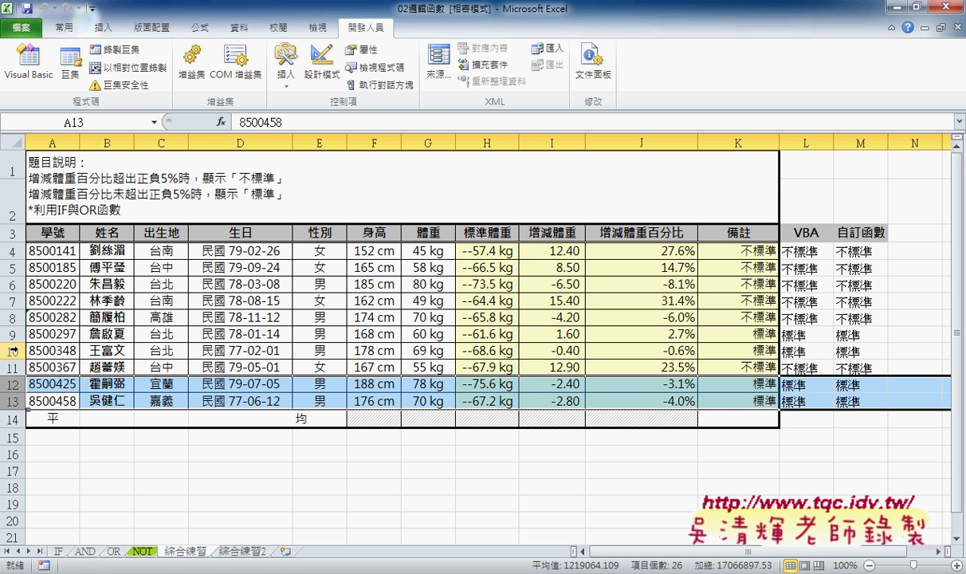
mouse_move(13, 350)
left_mouse_down("ctrl")
mouse_move(13, 317)
mouse_move(13, 333)
left_mouse_up("ctrl")
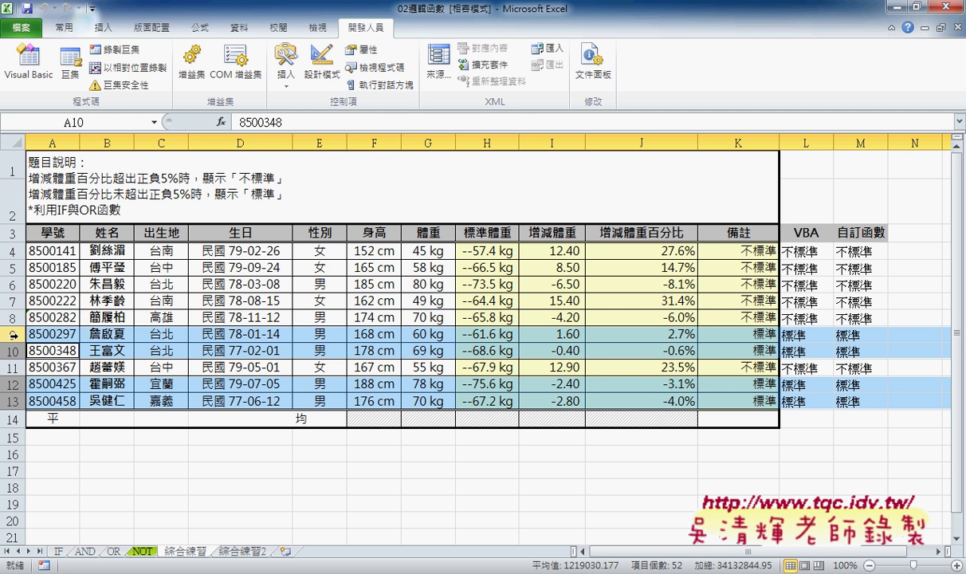
right_click(381, 348)
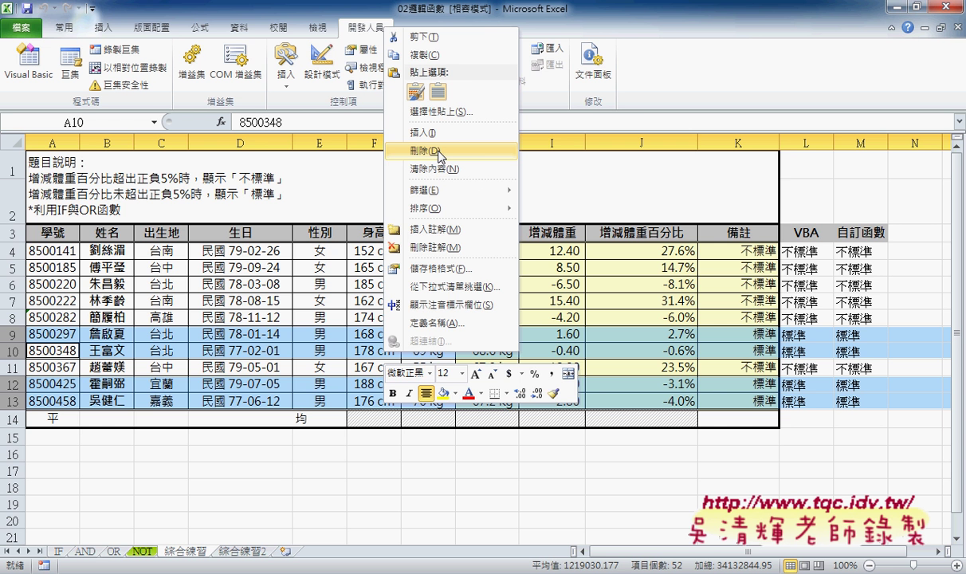
left_click(21, 338)
left_click(11, 334)
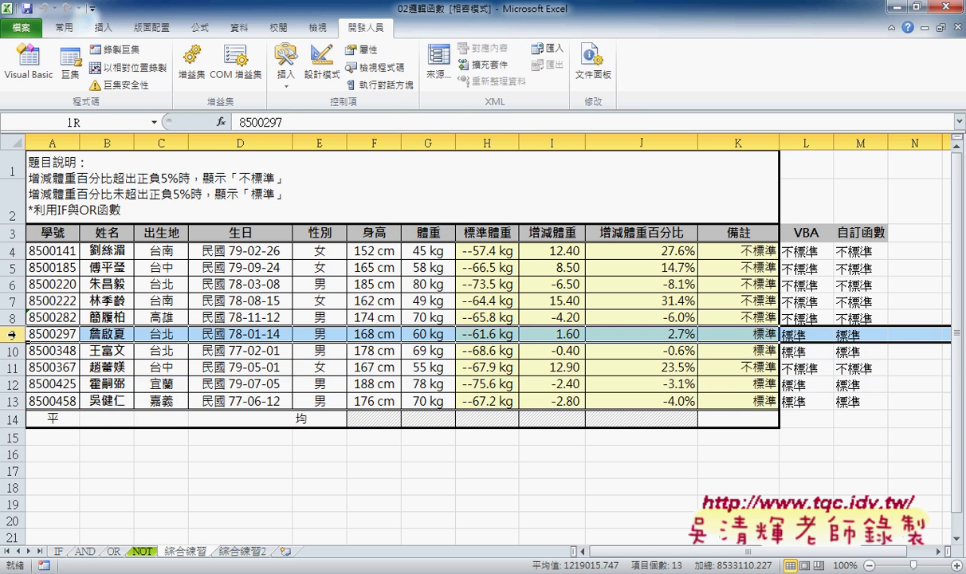
left_click(653, 331)
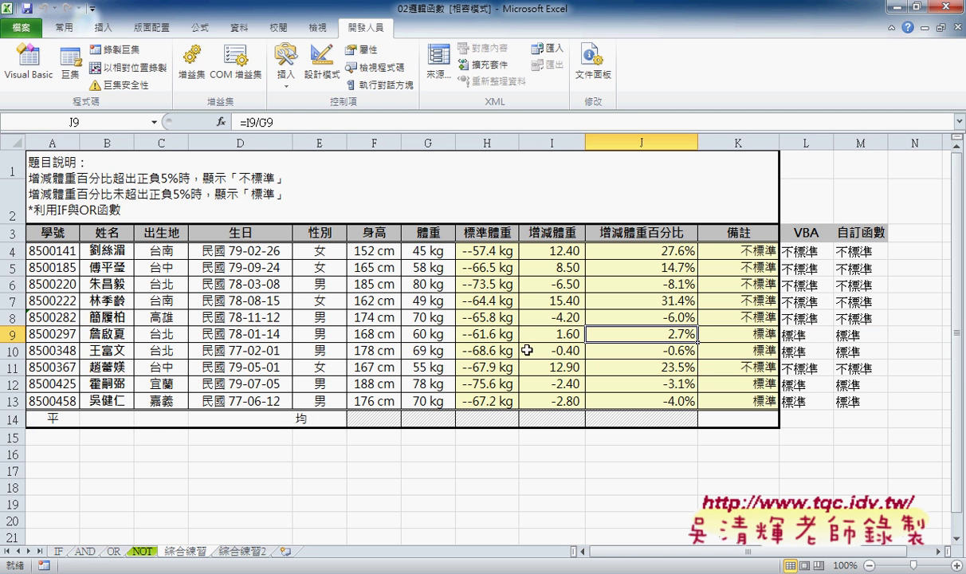
left_click(16, 336)
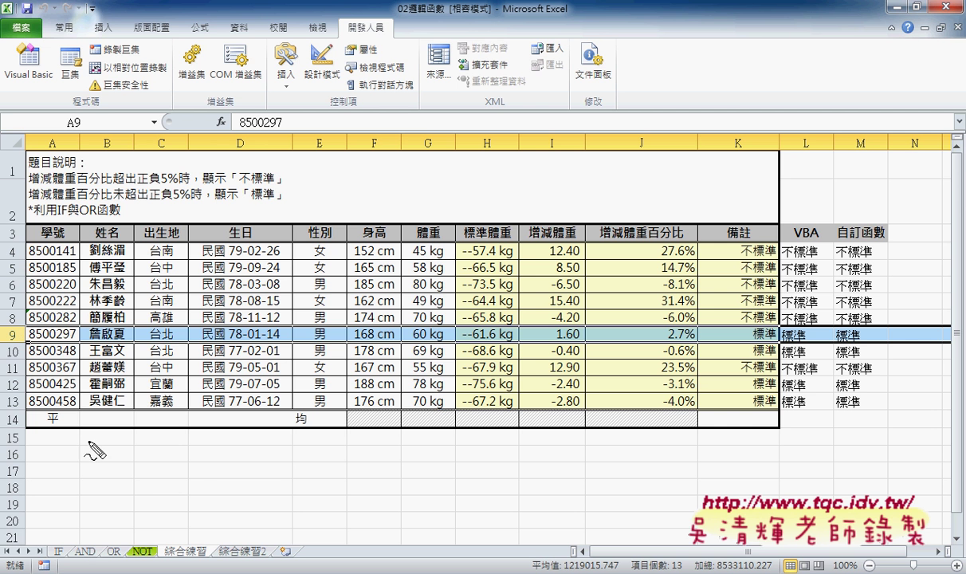
left_click_drag(107, 440, 106, 488)
mouse_move(107, 439)
left_mouse_down()
mouse_move(132, 463)
mouse_move(143, 459)
mouse_move(162, 474)
mouse_move(191, 465)
mouse_move(205, 479)
left_mouse_up()
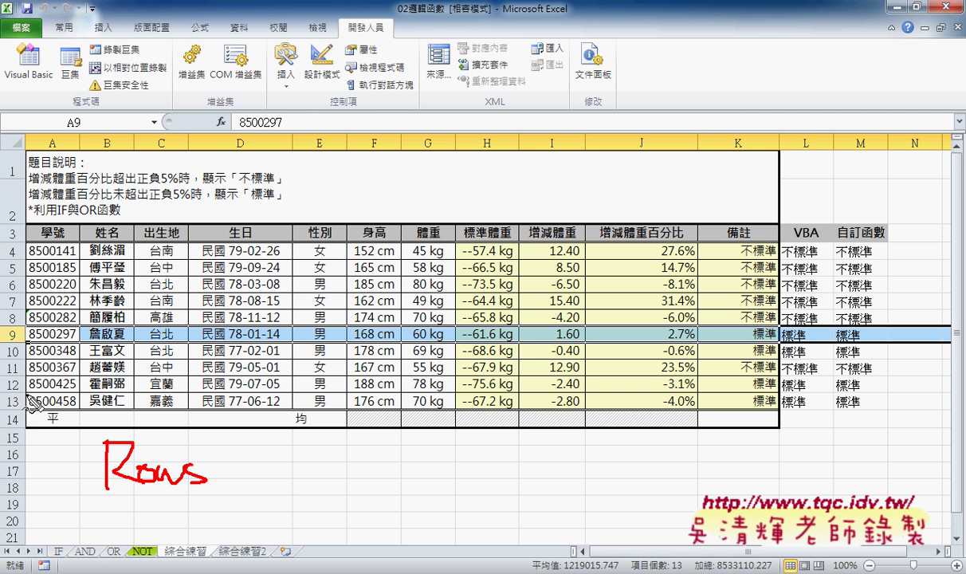
left_click_drag(240, 435, 227, 489)
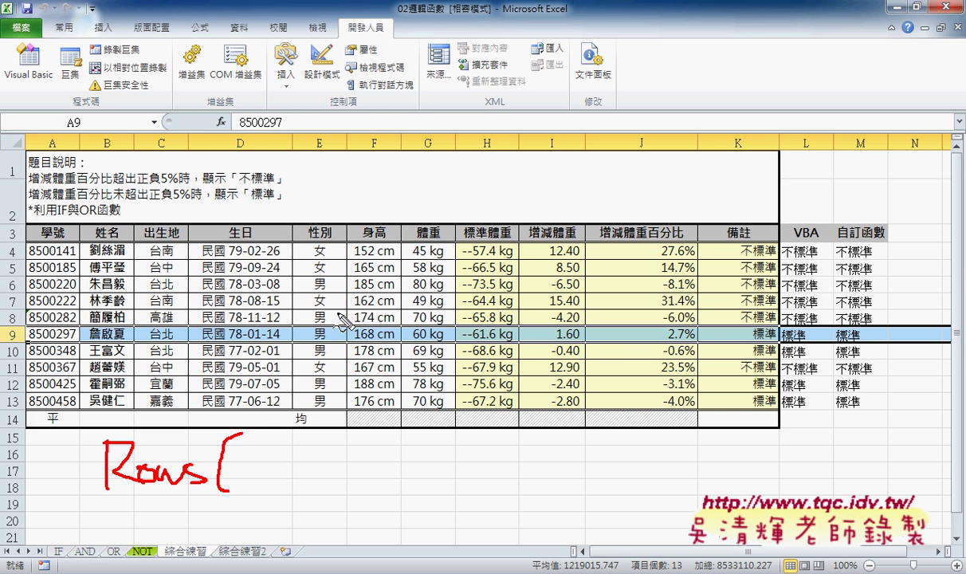
left_click_drag(276, 440, 268, 482)
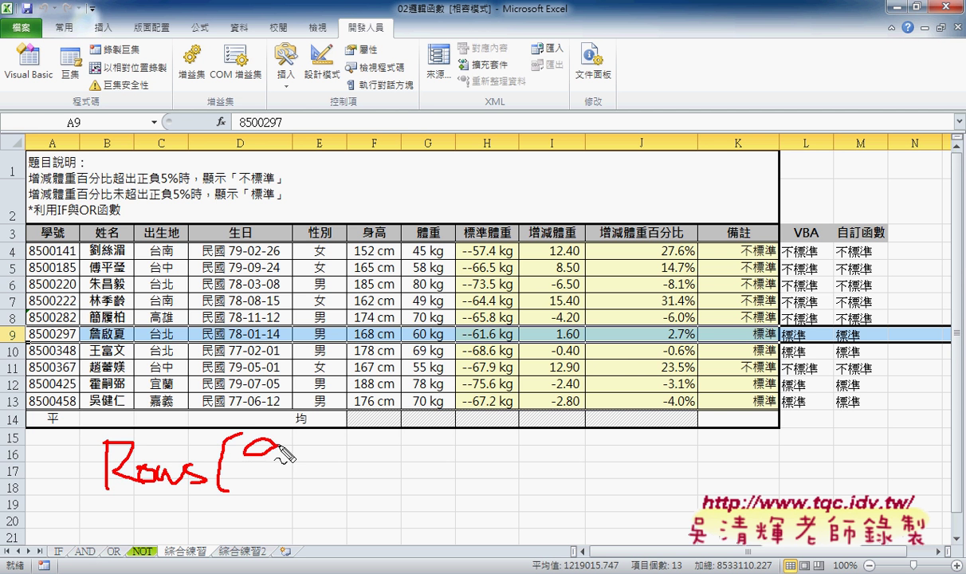
left_click_drag(295, 430, 288, 487)
left_click(319, 481)
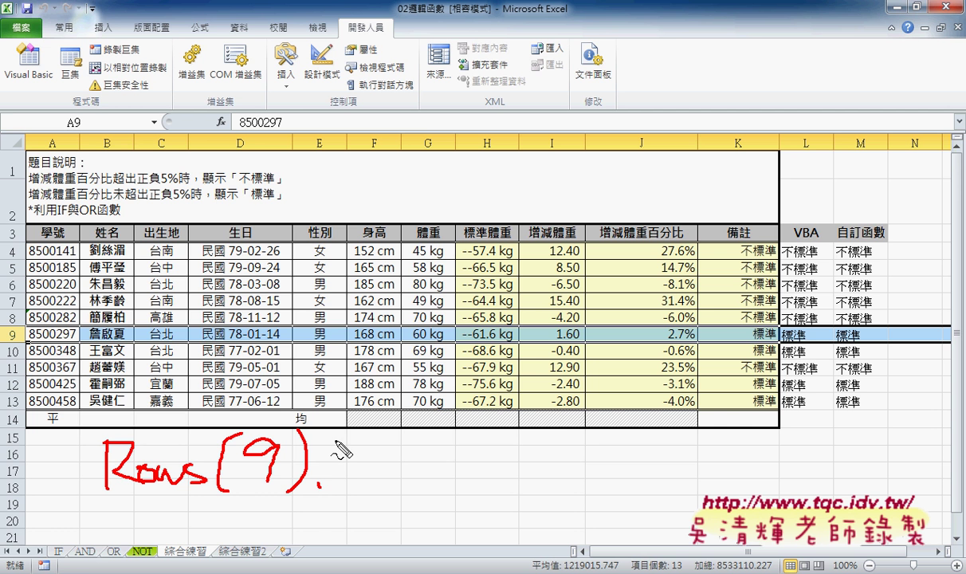
mouse_move(344, 446)
left_mouse_down()
mouse_move(345, 488)
mouse_move(345, 477)
mouse_move(373, 470)
left_mouse_up()
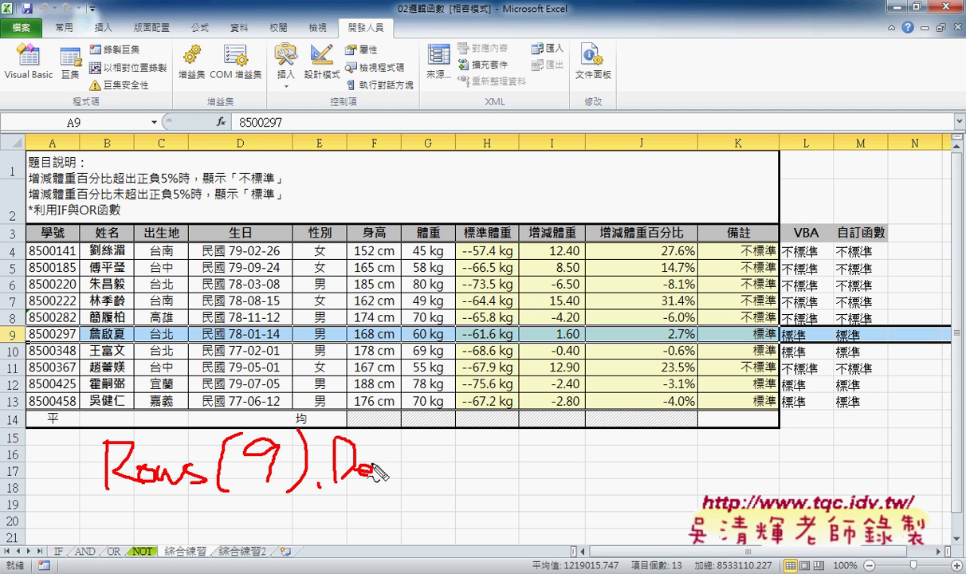
mouse_move(380, 434)
left_mouse_down()
mouse_move(383, 471)
mouse_move(412, 466)
mouse_move(404, 470)
mouse_move(413, 452)
mouse_move(421, 476)
left_mouse_up()
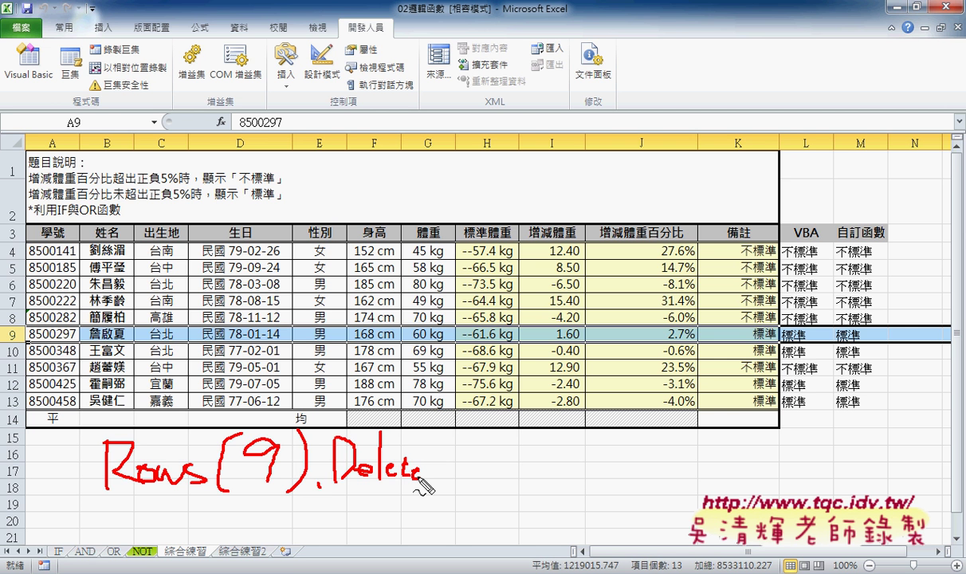
key("Escape")
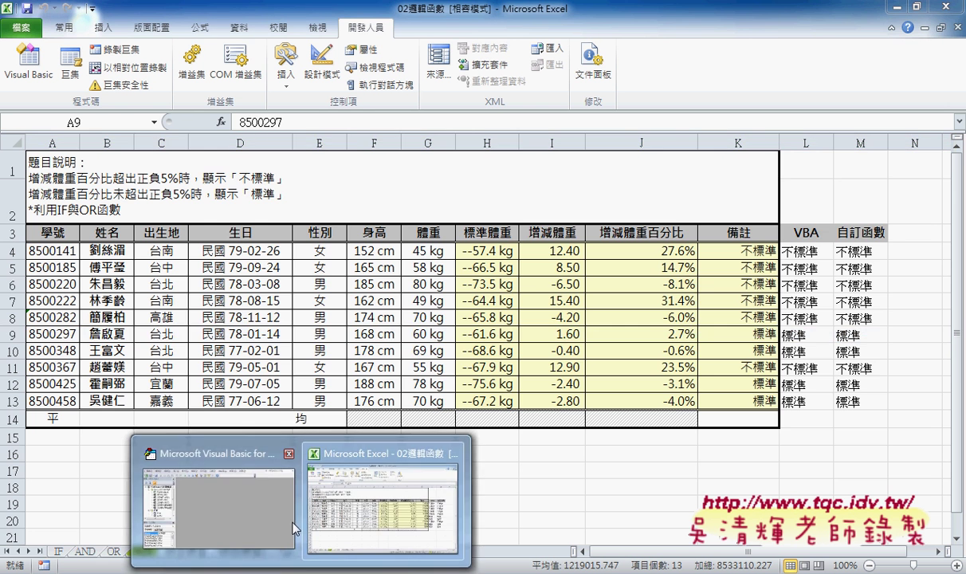
- Copy the 綜合練習 sheet to a new 綜合練習 (2) tab
left_click(288, 518)
left_click(318, 156)
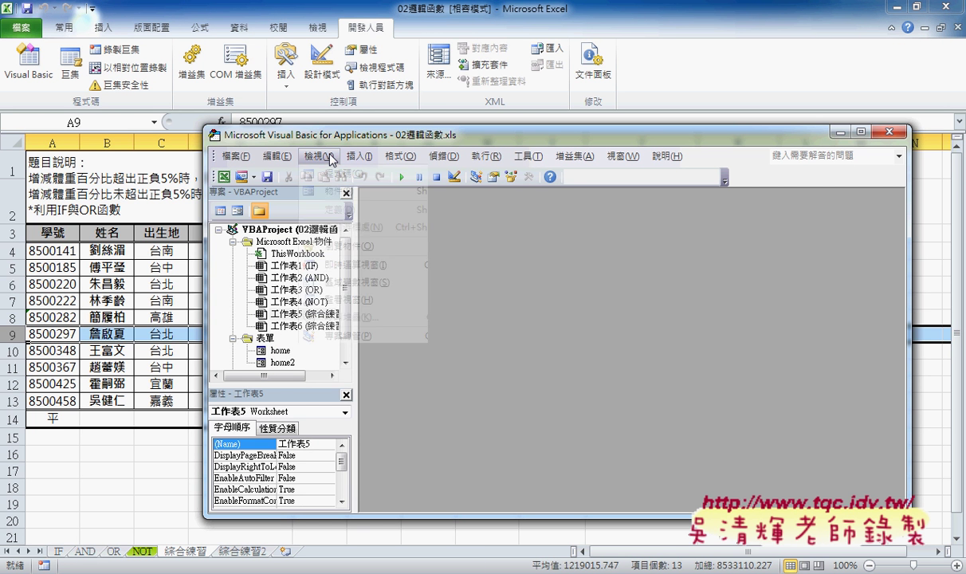
left_click(152, 502)
left_click_drag(214, 548, 231, 555)
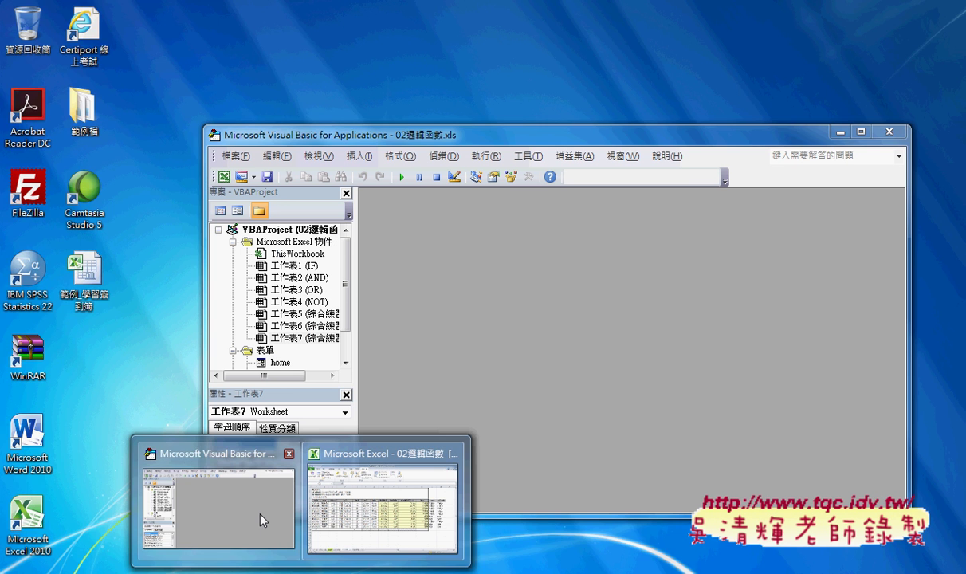
- Show the VBA Immediate window and shrink the editor to reveal the table
left_click(246, 486)
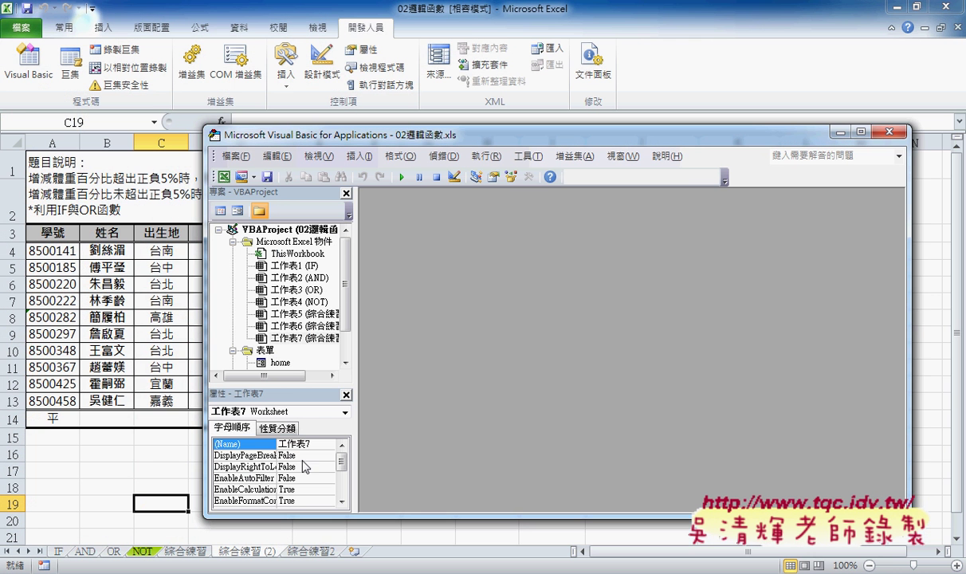
left_click(323, 157)
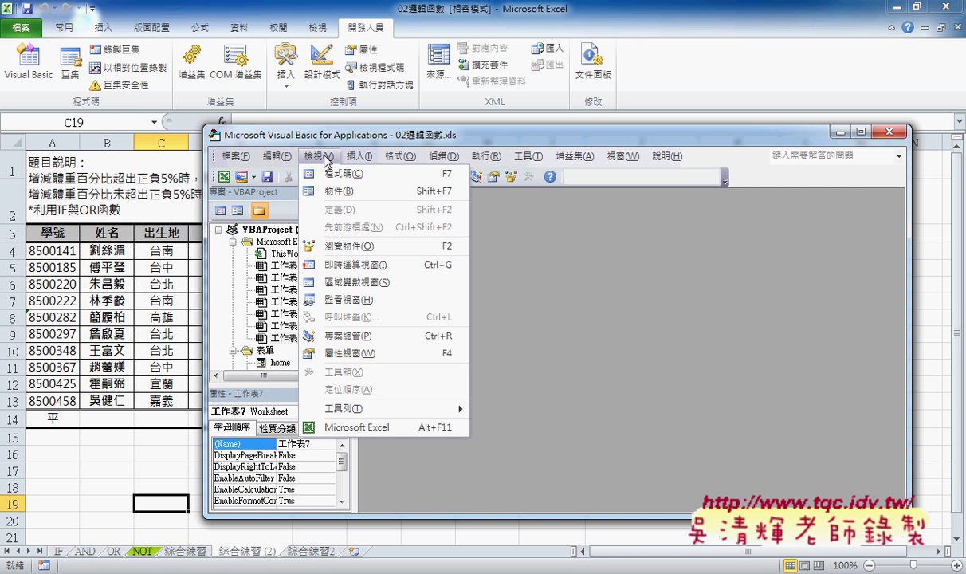
left_click(335, 269)
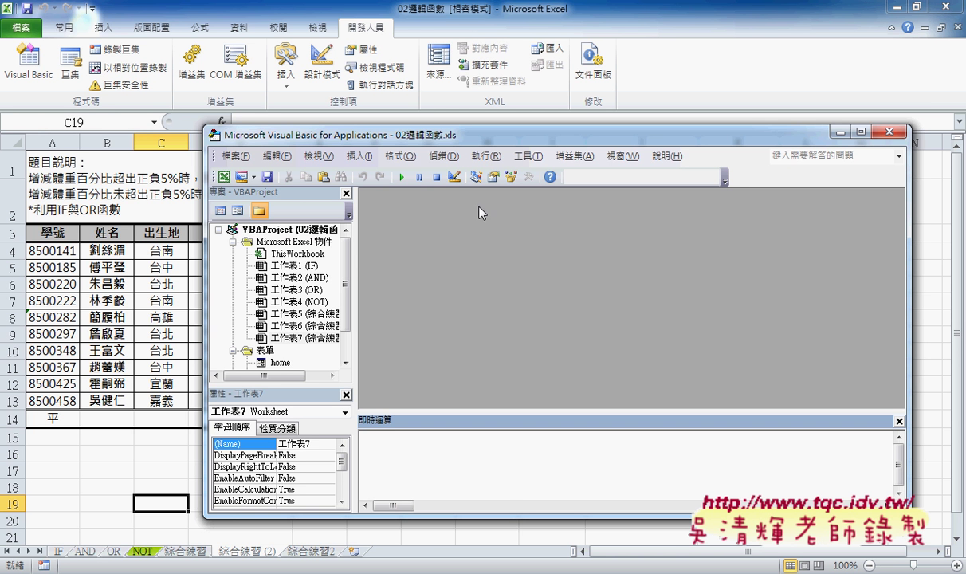
mouse_move(463, 128)
left_mouse_down()
mouse_move(470, 241)
mouse_move(449, 402)
mouse_move(425, 368)
left_mouse_up()
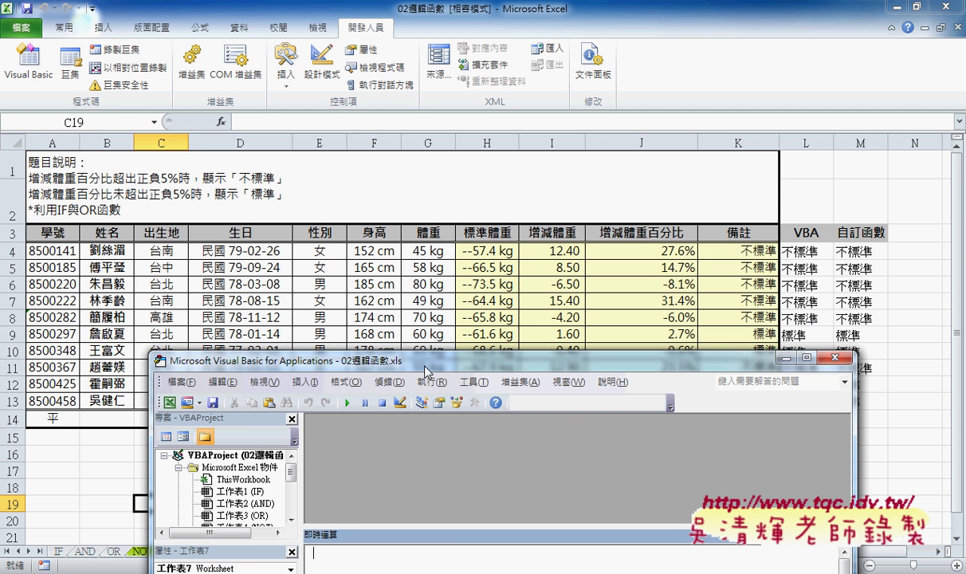
- Run rows(9).delete in the Immediate window, then bring the worksheet back to the front
left_click_drag(455, 524, 460, 447)
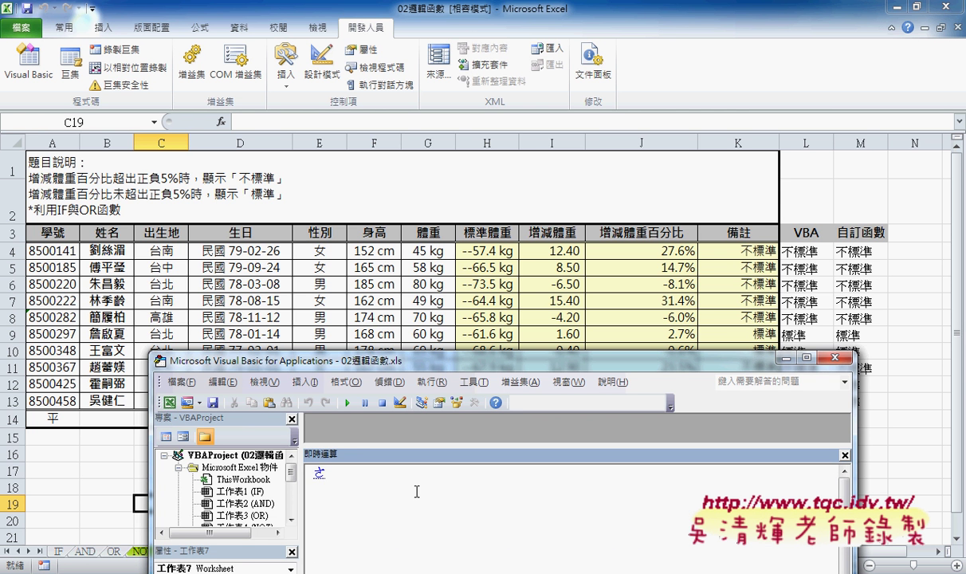
type("ro")
type("ws(")
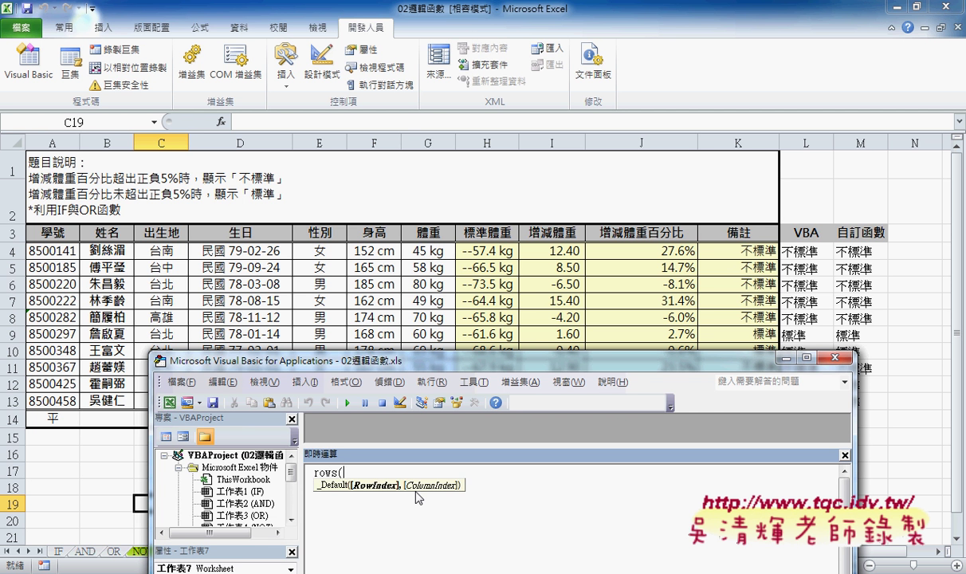
type("9)")
type(".de")
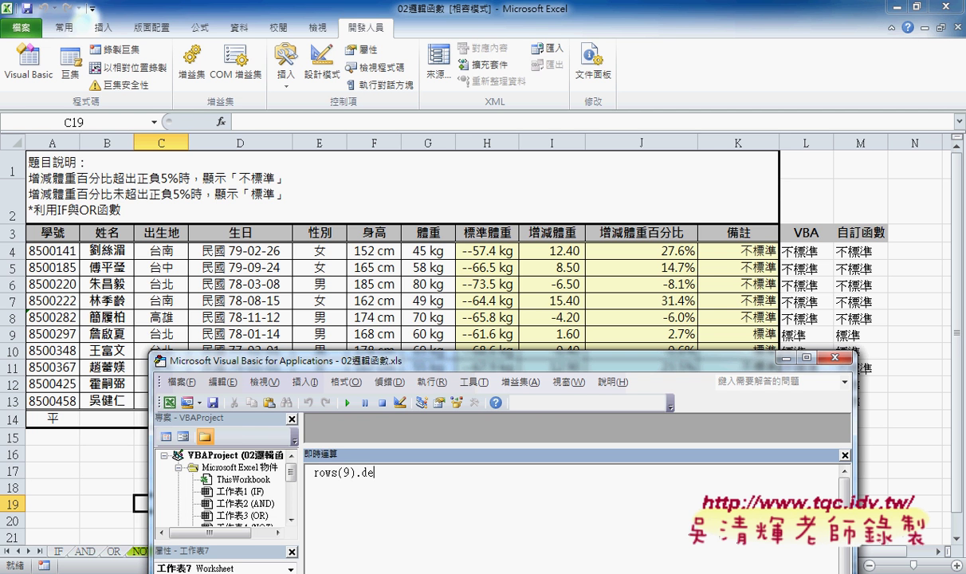
type("lete")
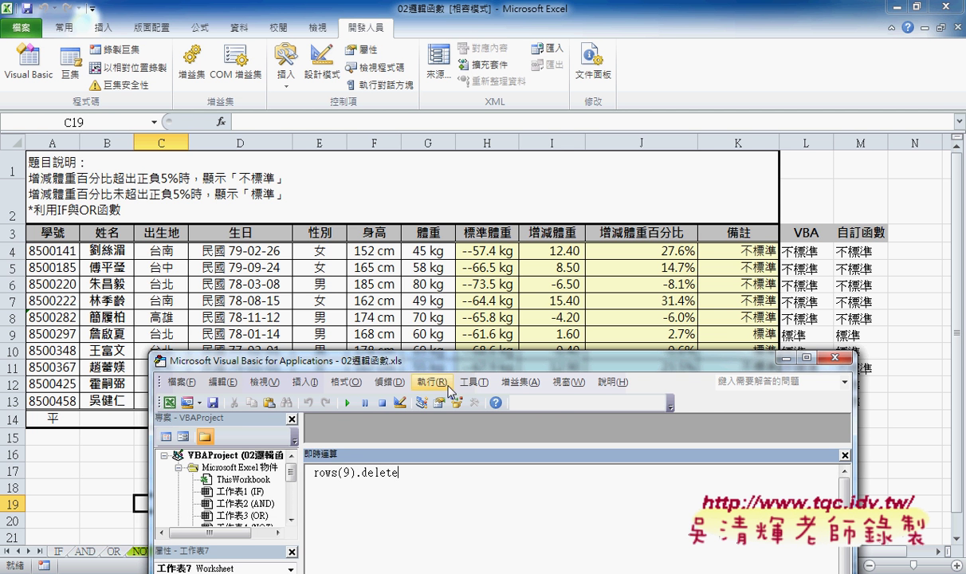
left_click_drag(428, 363, 424, 397)
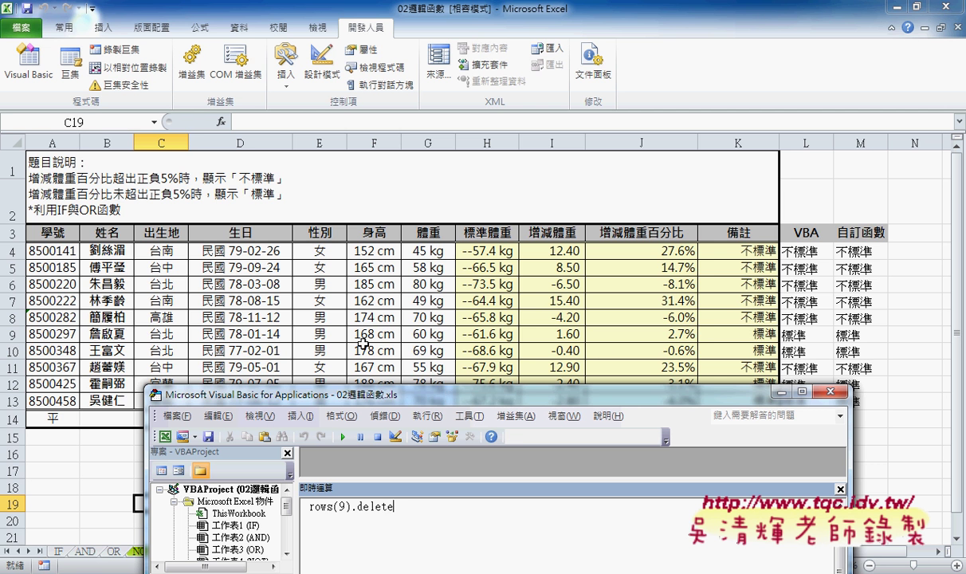
key("Return")
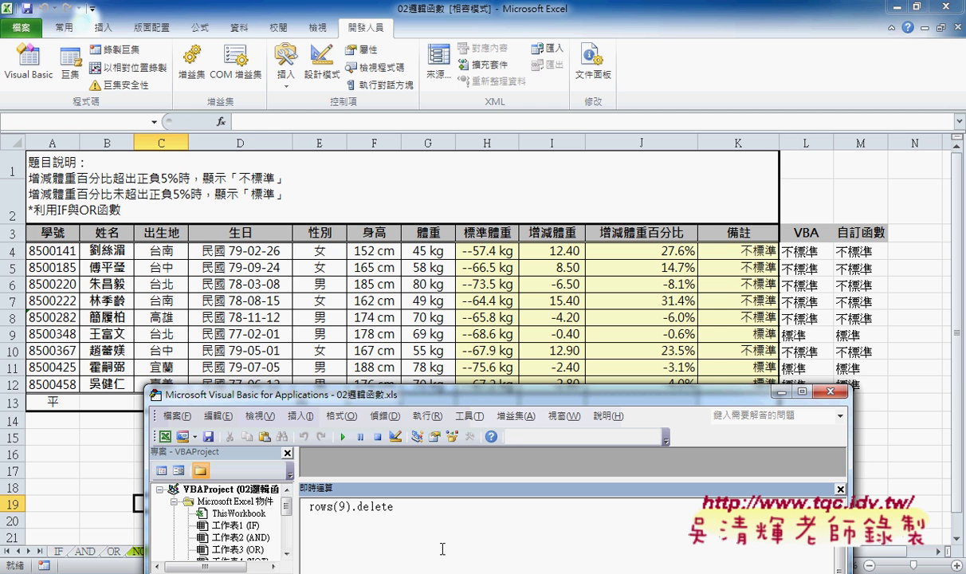
key("Return")
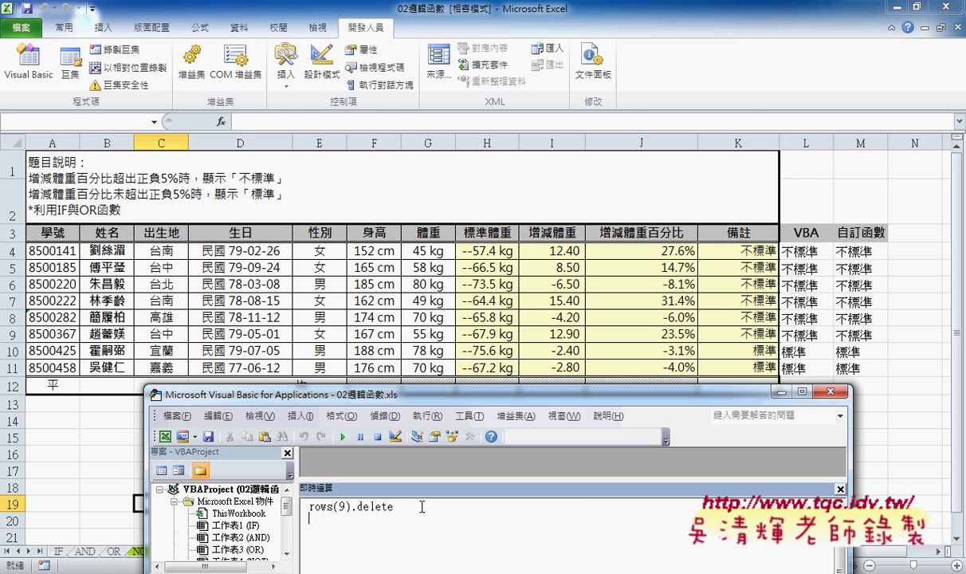
key("Return")
left_click(104, 451)
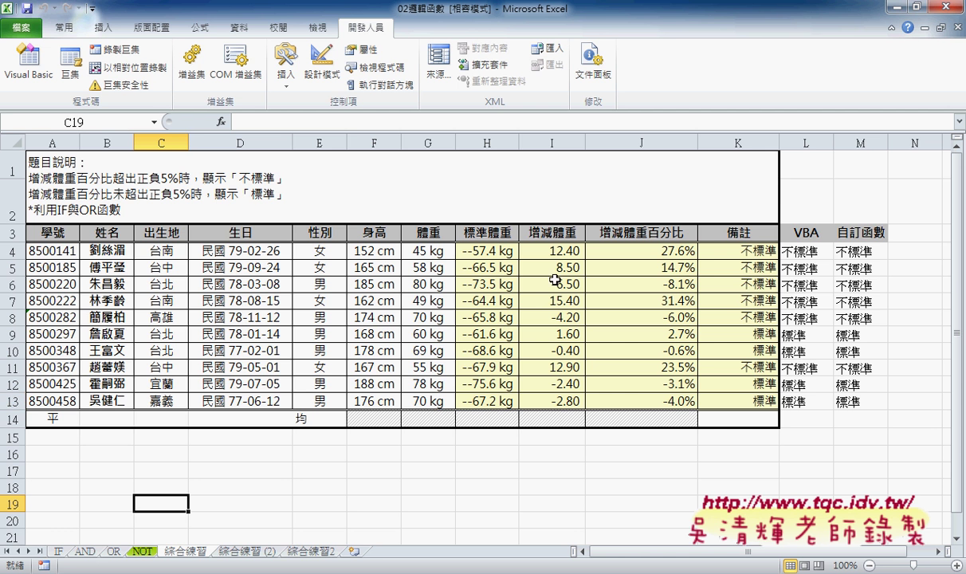
- Check K9's IF formula, then select the whole of row 9
left_click(749, 336)
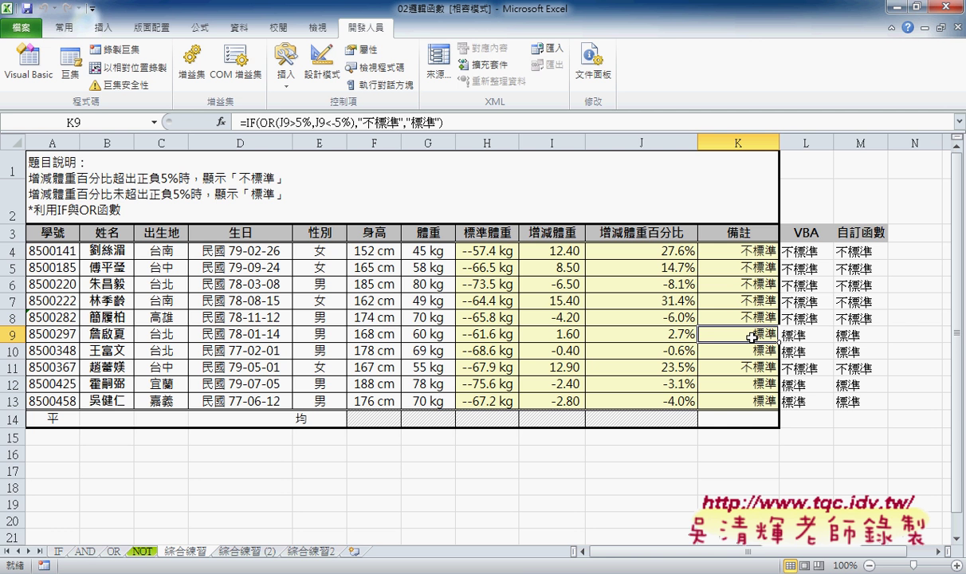
left_click(14, 334)
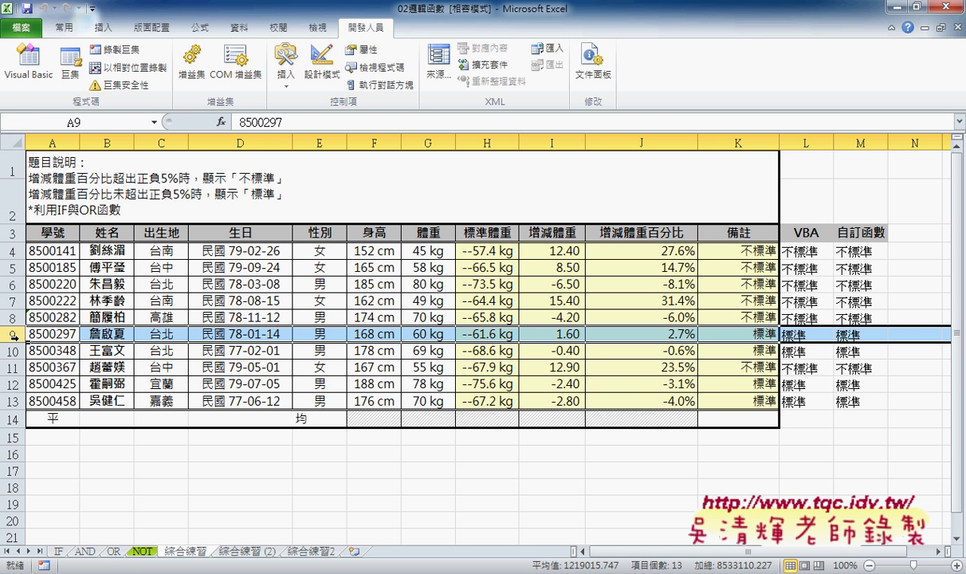
- Select row headers 4 through 13, covering all ten student records
left_click_drag(16, 399, 22, 252)
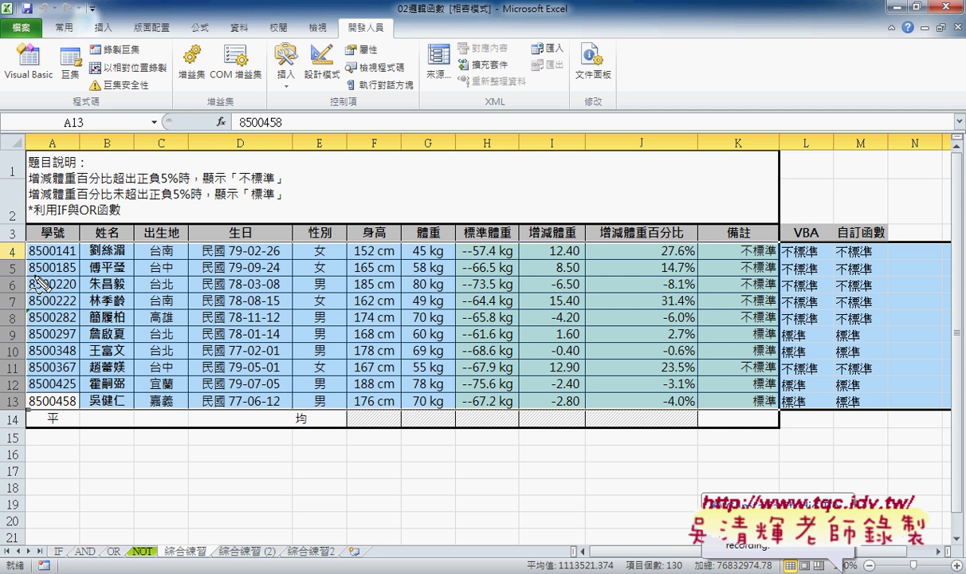
left_click_drag(23, 243, 24, 255)
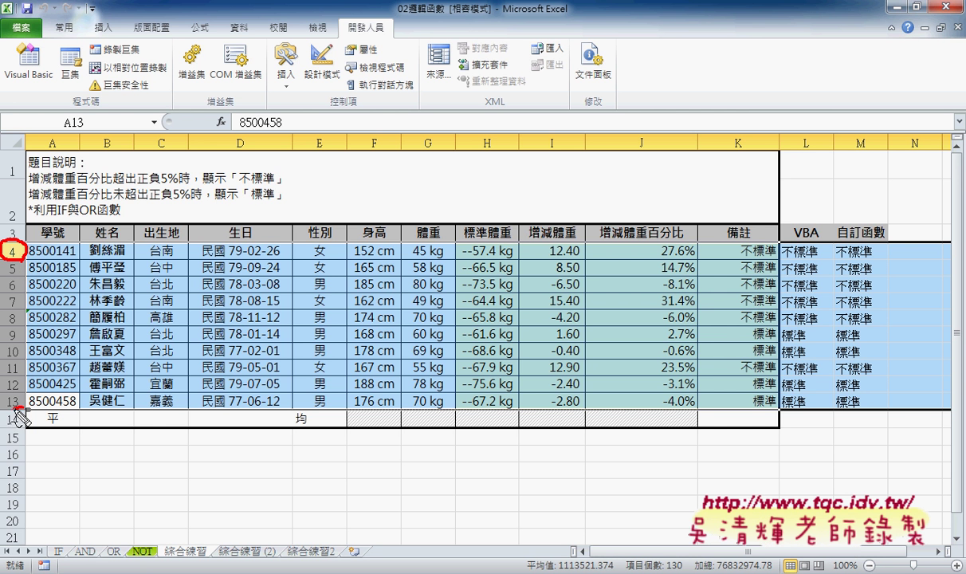
left_click_drag(22, 389, 35, 399)
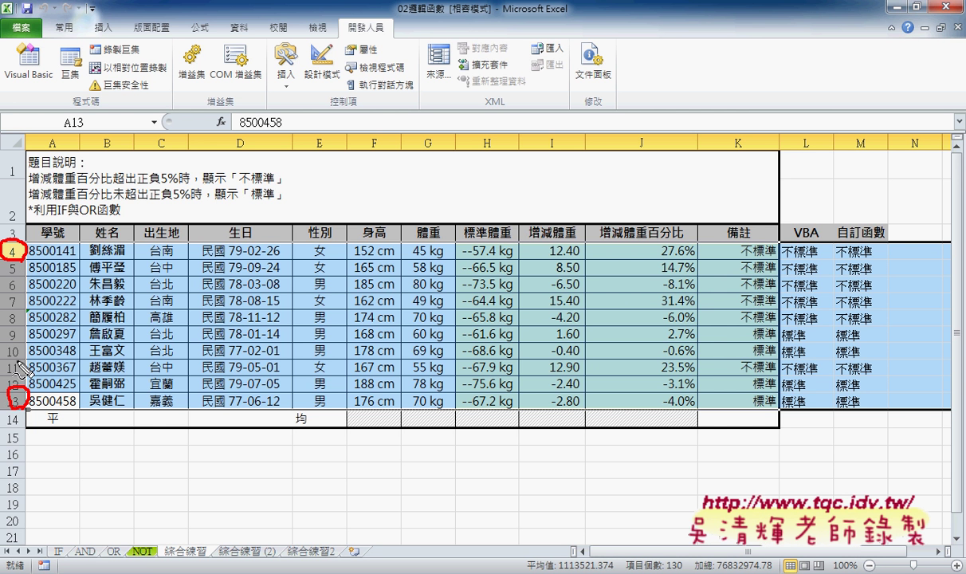
left_click_drag(19, 375, 19, 255)
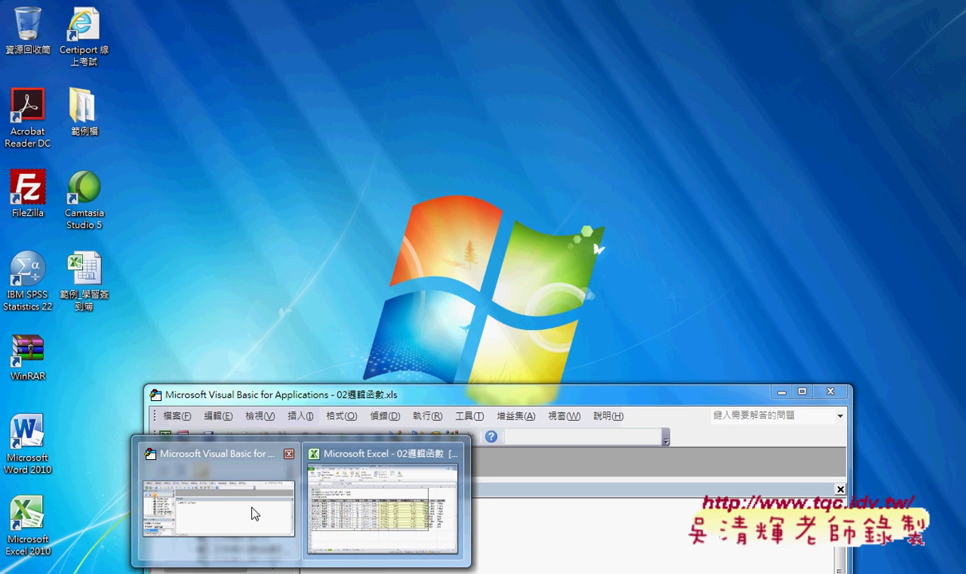
- Close the Immediate window, then move and enlarge the VBA editor
left_click(255, 514)
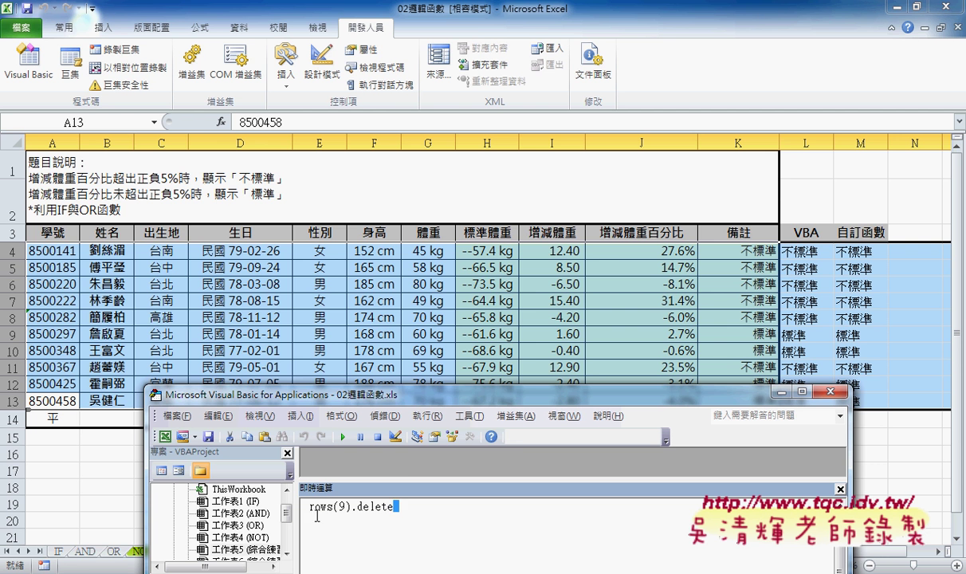
left_click_drag(309, 507, 394, 507)
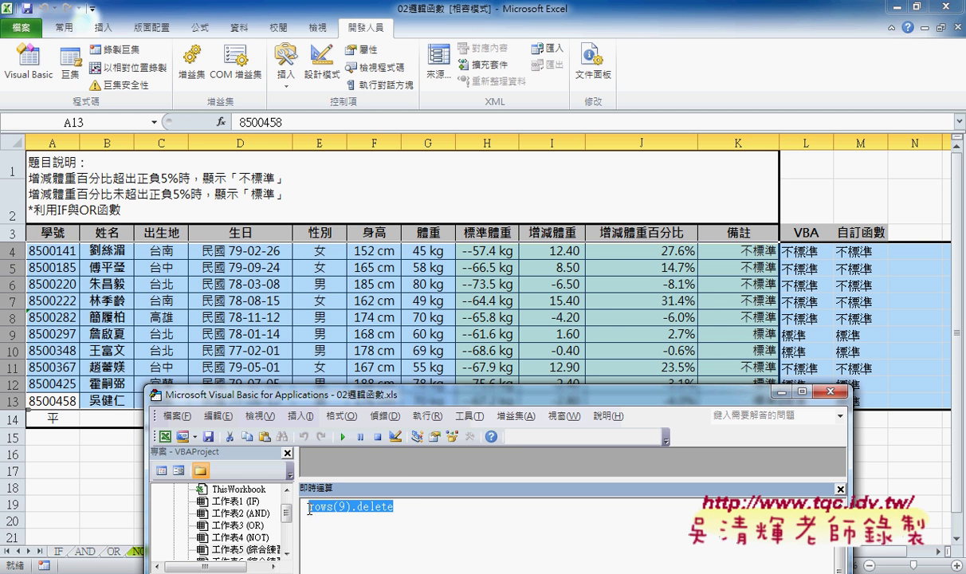
left_click(840, 489)
left_click_drag(492, 395, 517, 146)
left_click_drag(431, 415, 436, 469)
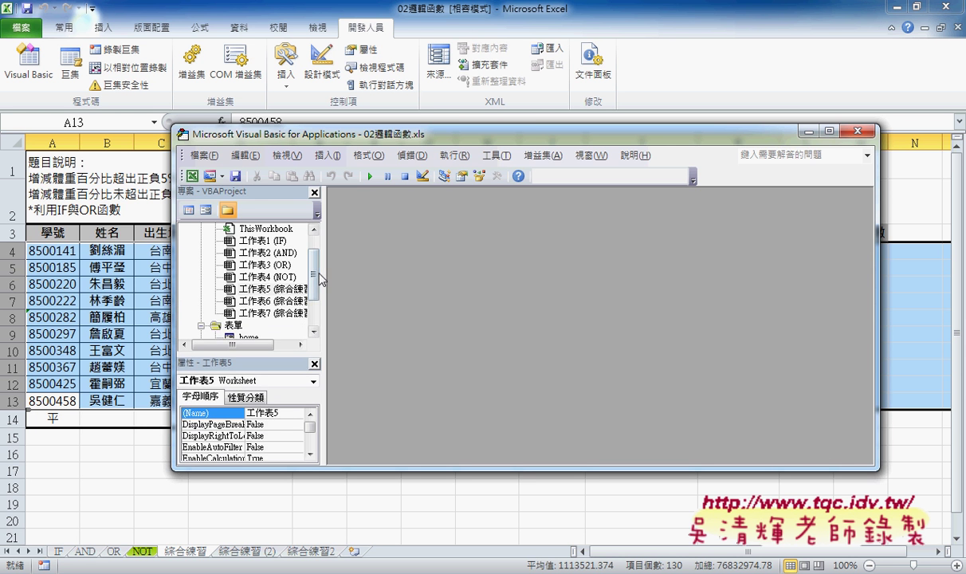
- Open Module1's code and scroll down to the 增減體重百分比函數 function
left_click_drag(317, 274, 317, 302)
double_click(255, 322)
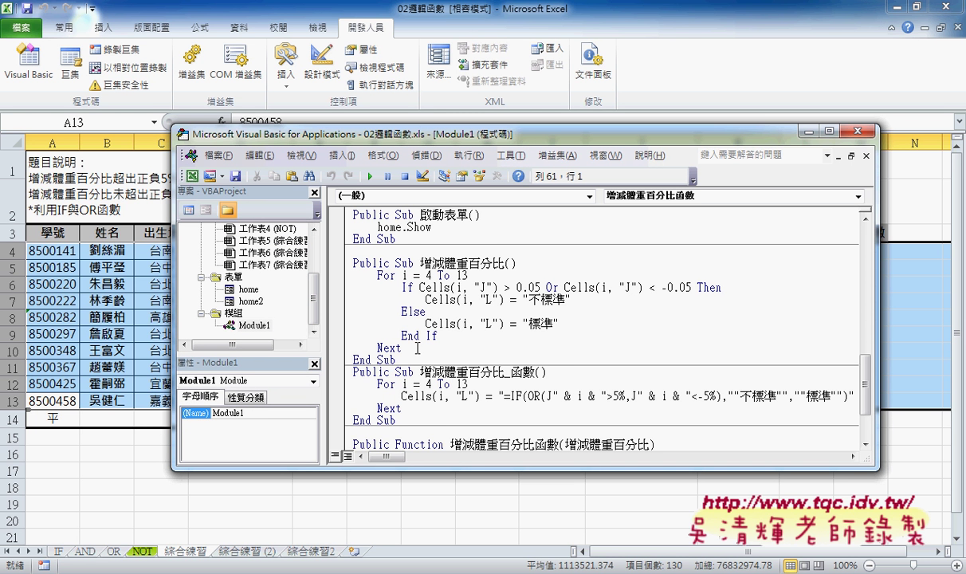
scroll(869, 388, "down", 1)
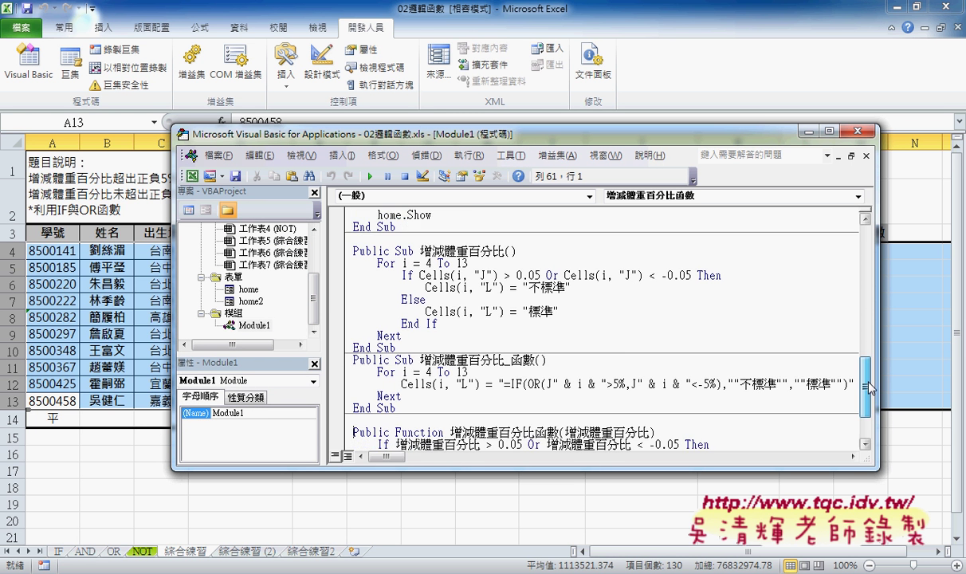
scroll(870, 388, "down", 2)
- Insert a Public Sub procedure named 刪除列 into Module1
left_click(349, 157)
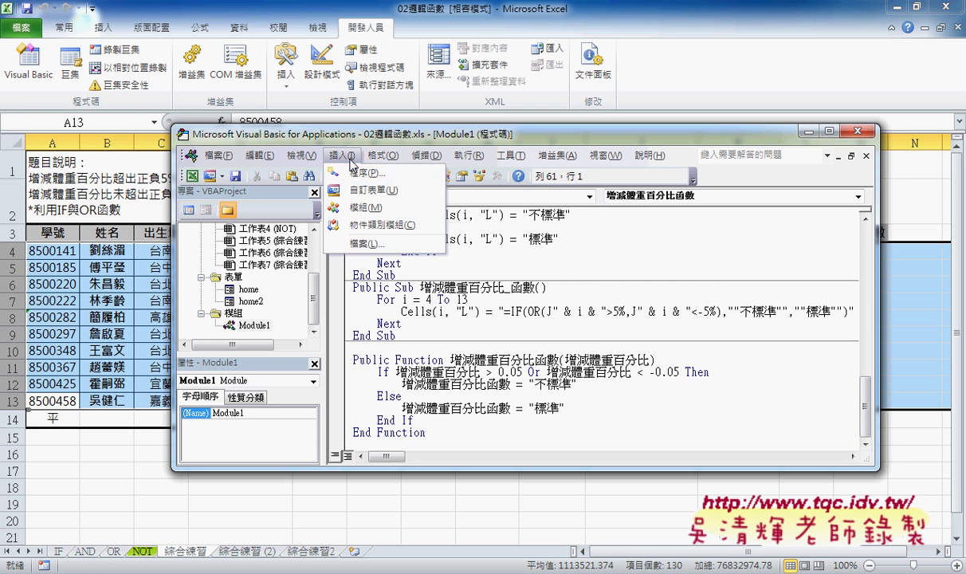
left_click(364, 172)
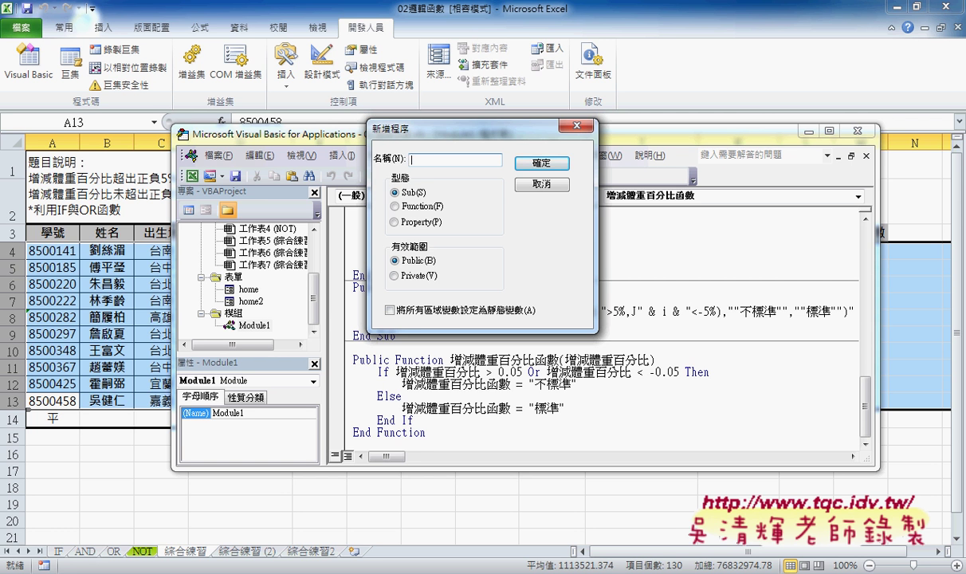
type("F")
type("刪除ㄌㄧㄝ列")
left_click(542, 163)
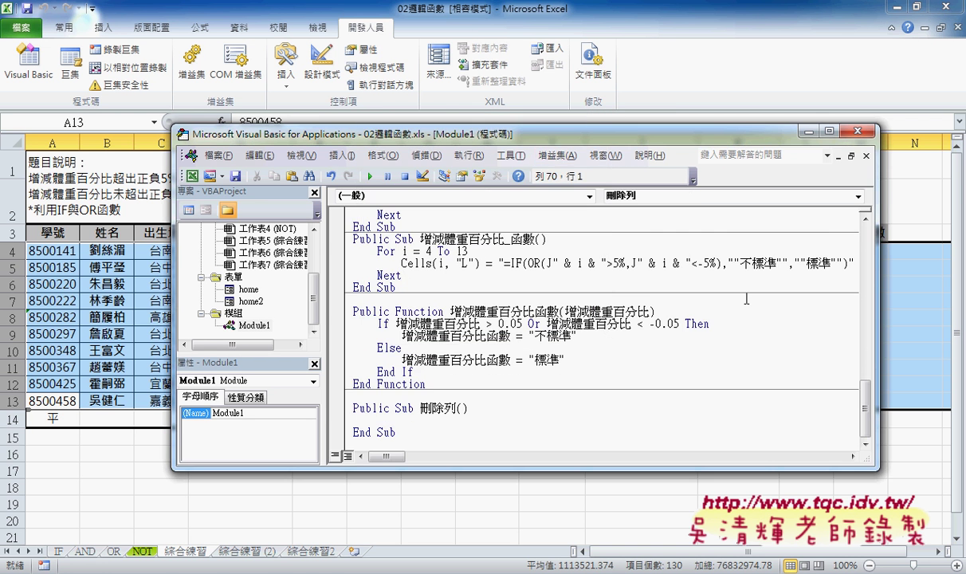
left_click_drag(878, 322, 633, 322)
scroll(626, 425, "down", 1)
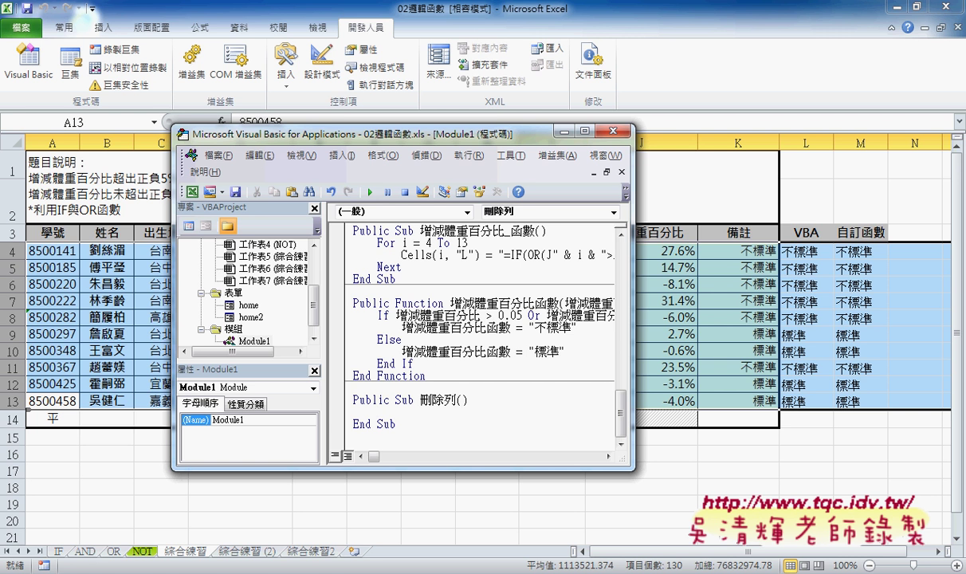
- Write a For i = 13 To 4 Step -1 … Next loop and begin an If line inside it
type("for")
type(" i=")
type("13 t")
type("o 4 ")
type("s")
type("te")
type("p -1")
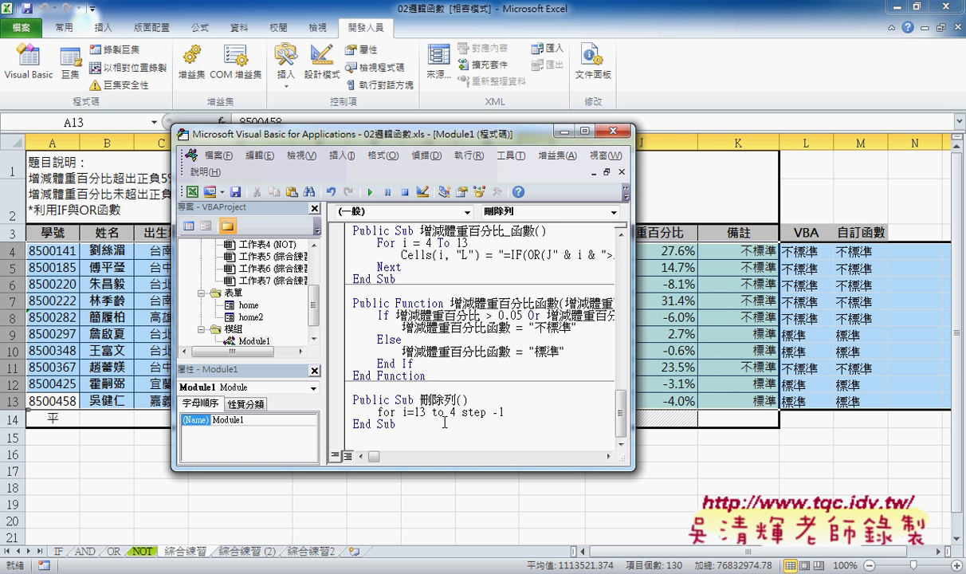
left_click_drag(427, 412, 413, 414)
left_click_drag(462, 412, 517, 411)
key("Return")
key("Return")
type("next")
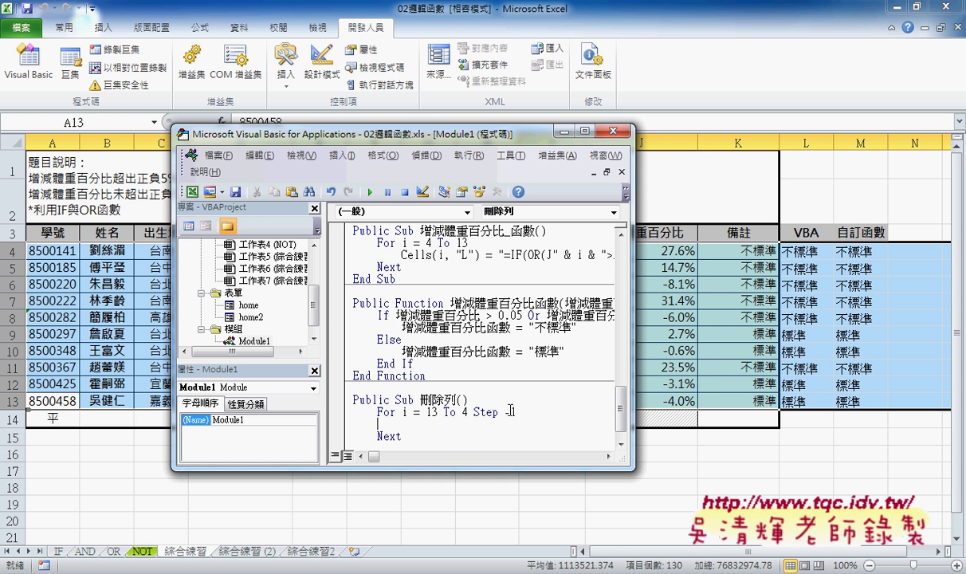
left_click_drag(504, 412, 521, 411)
left_click_drag(474, 411, 502, 416)
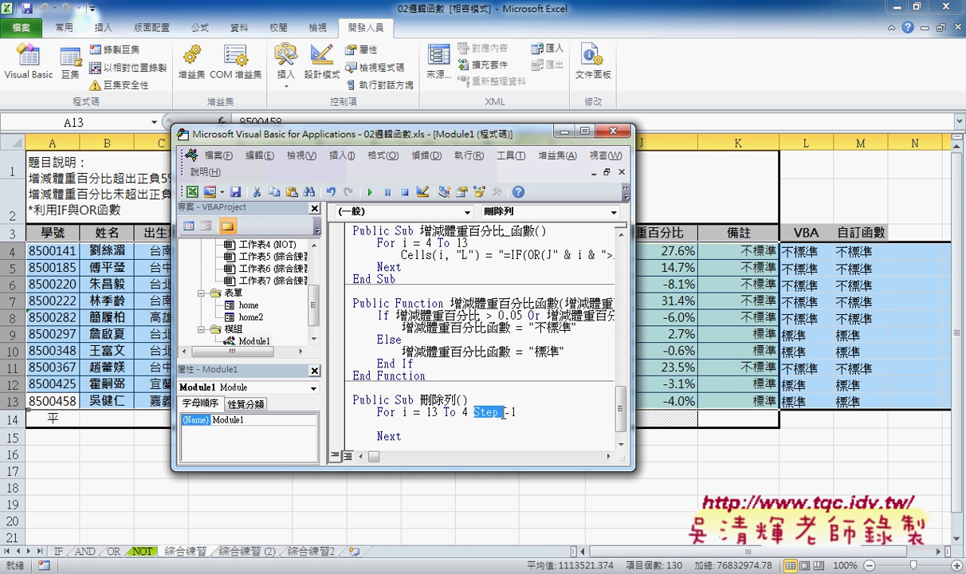
left_click(403, 423)
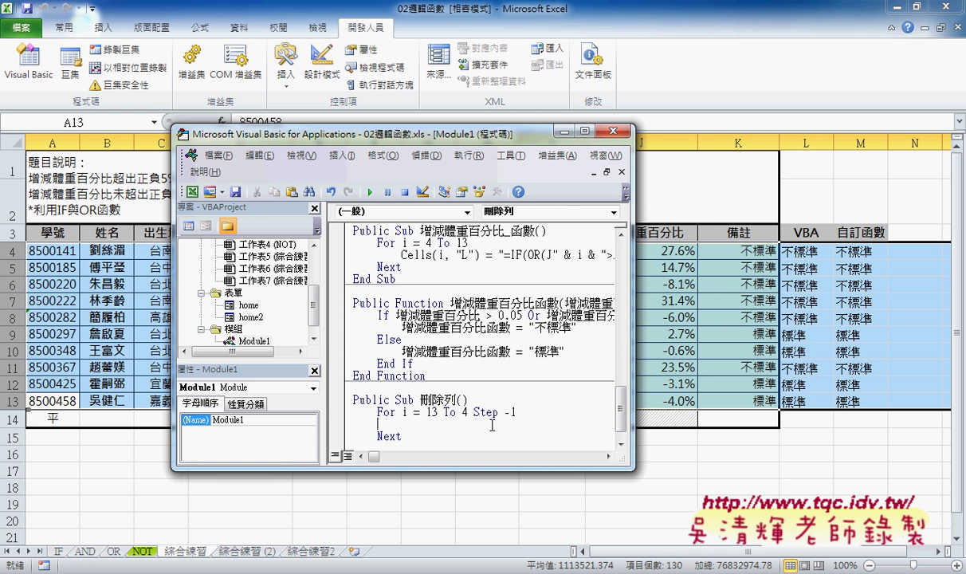
type("if")
- Fill the loop with If Cells(i,"K")="標準" Then Rows(i).Delete End If
type("ce")
type("lls(i")
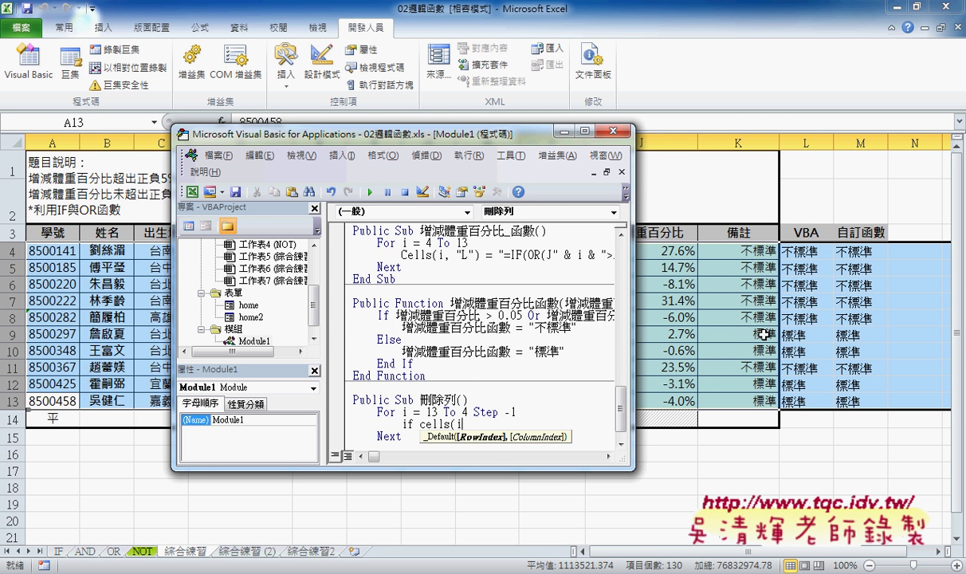
type(",\"K")
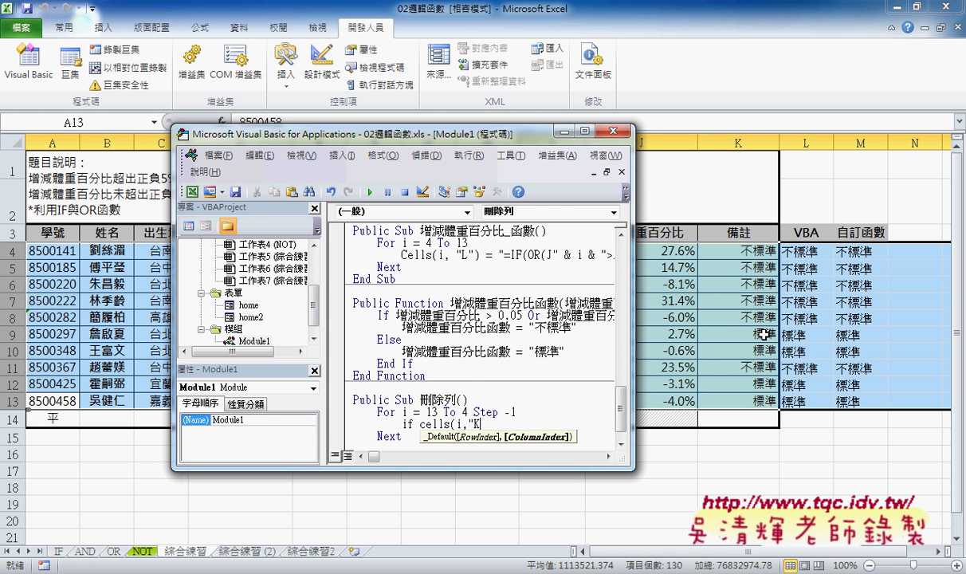
type("\")")
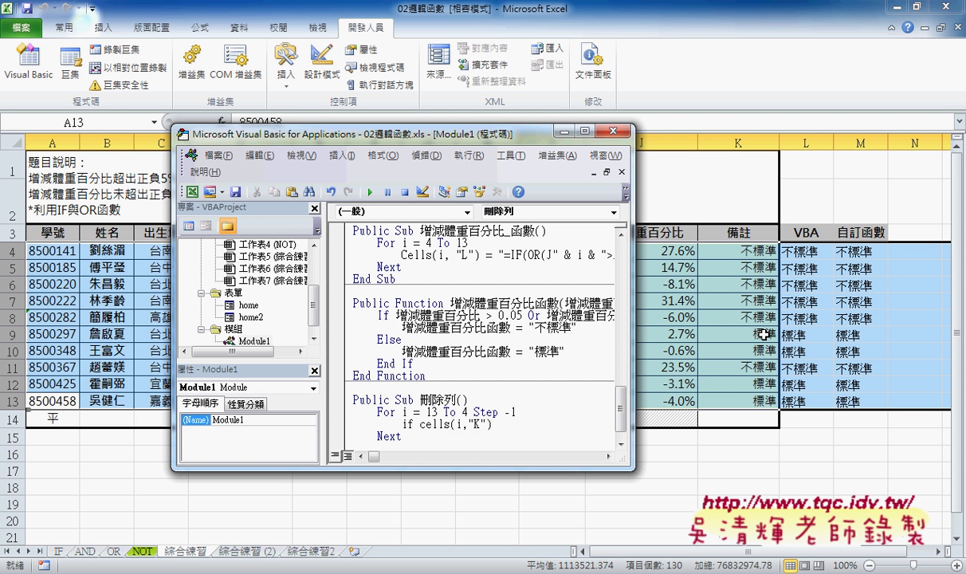
type("=\"")
type("\"")
type("標ㄓㄨ準")
type("\" ")
type("then")
key("Return")
key("Return")
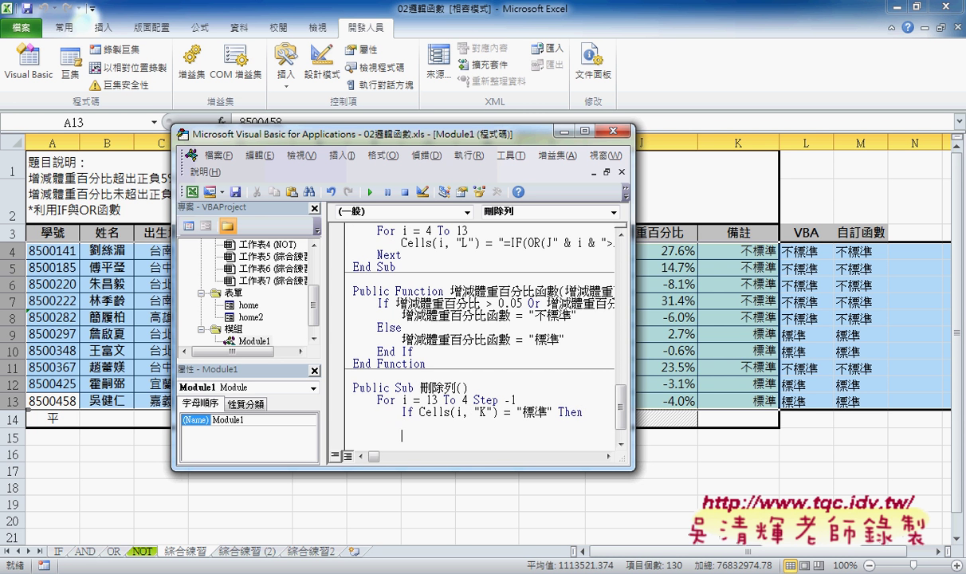
type("end of")
key("BackSpace")
key("BackSpace")
type("if")
left_click(425, 423)
type("row")
type("s")
type("(")
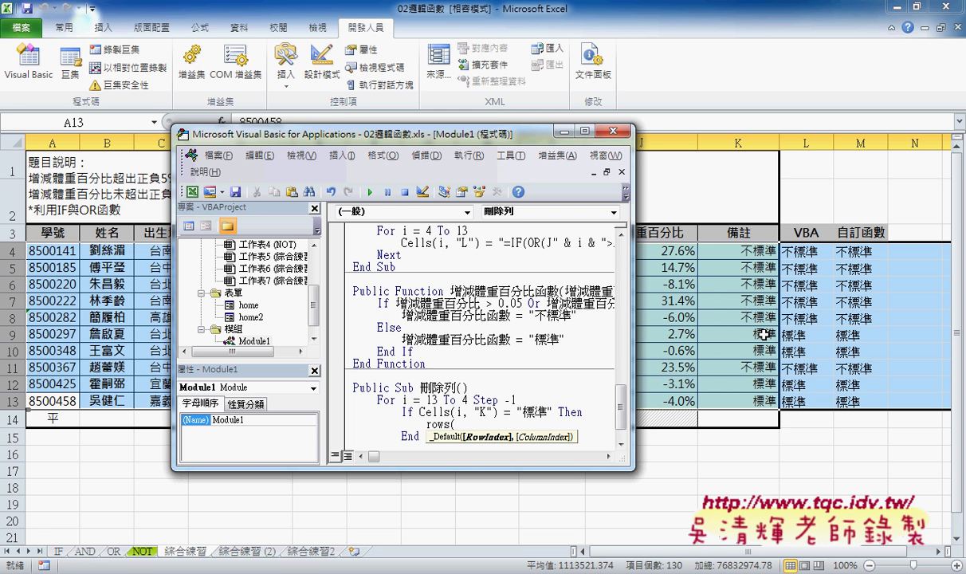
type("i")
type(")")
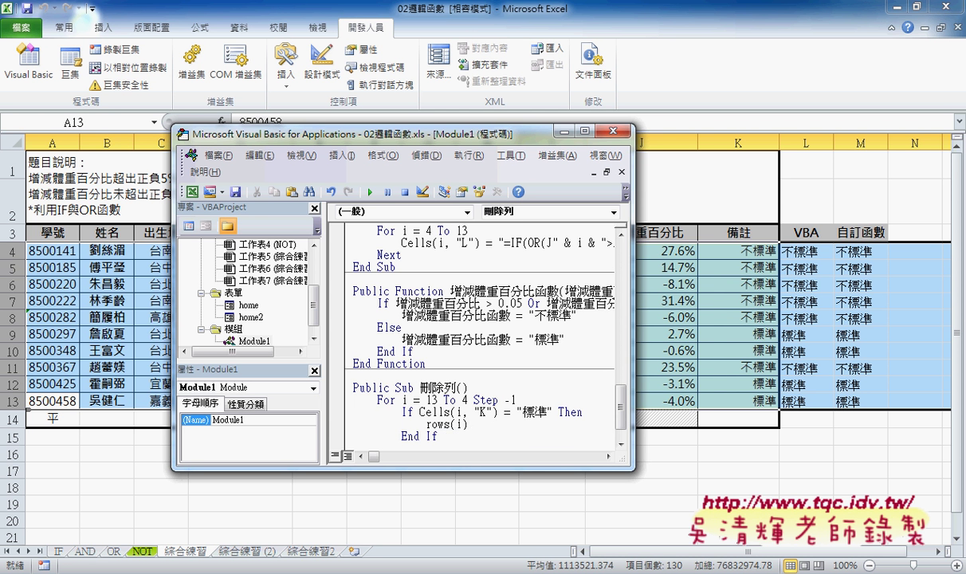
type(".del")
type("ete")
left_click(414, 412)
left_click_drag(529, 470, 528, 504)
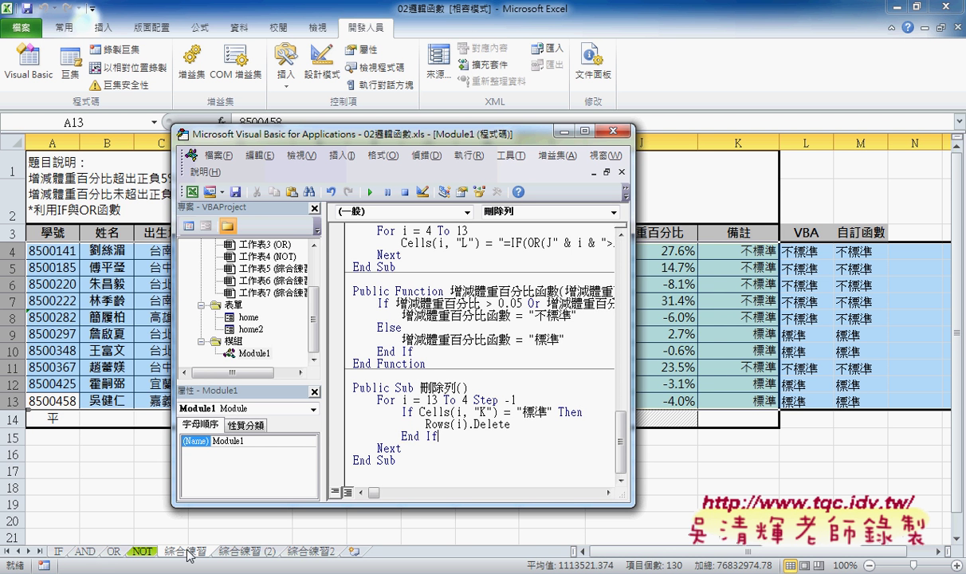
- Copy the 綜合練習 sheet to a new 綜合練習 (3) test tab and return to VBA
key("alt+F11")
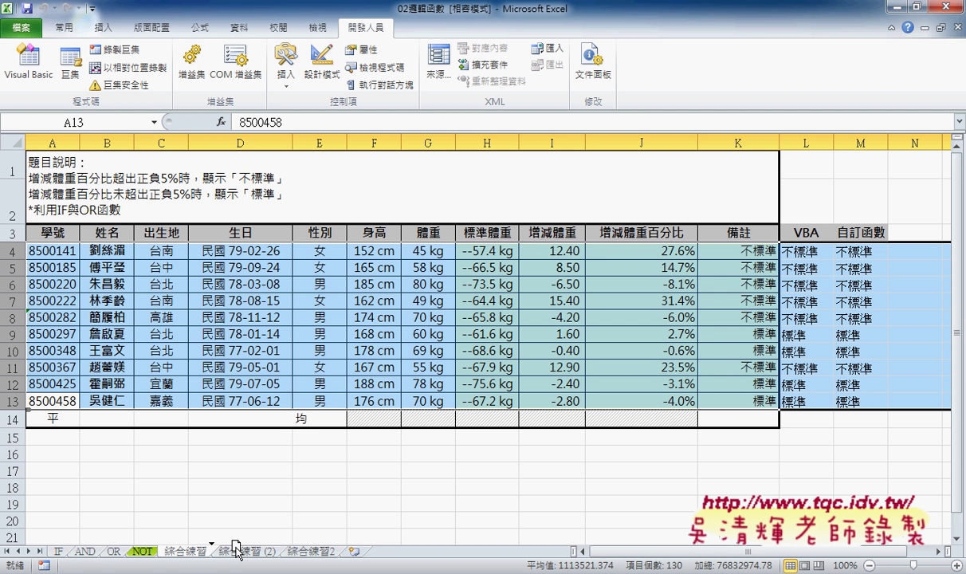
left_click_drag(236, 548, 237, 550)
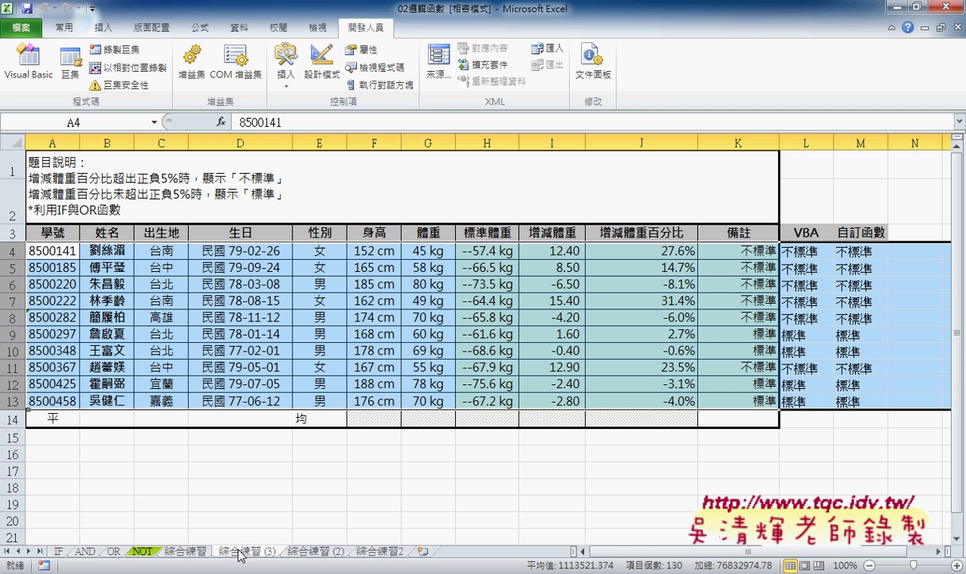
left_click(181, 549)
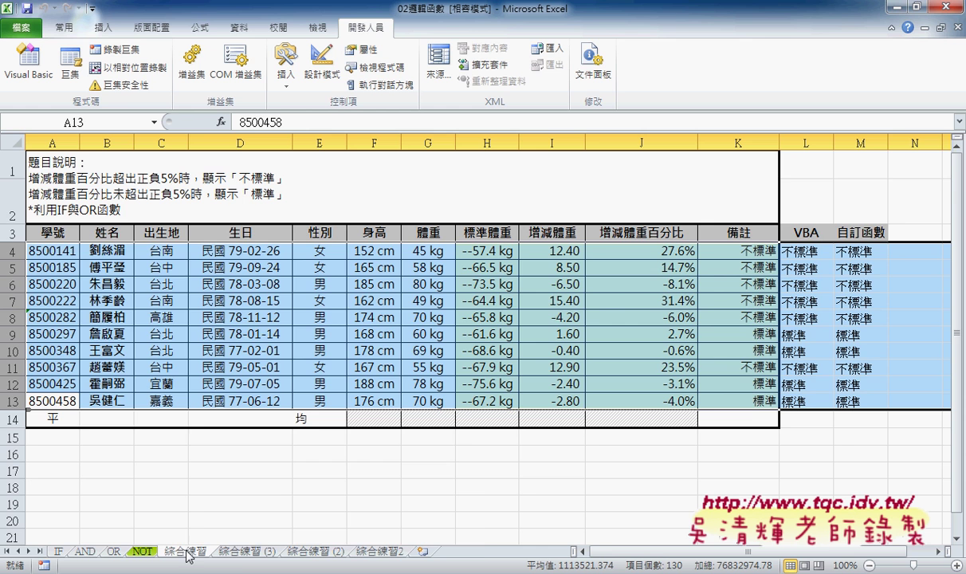
left_click(236, 549)
mouse_move(239, 570)
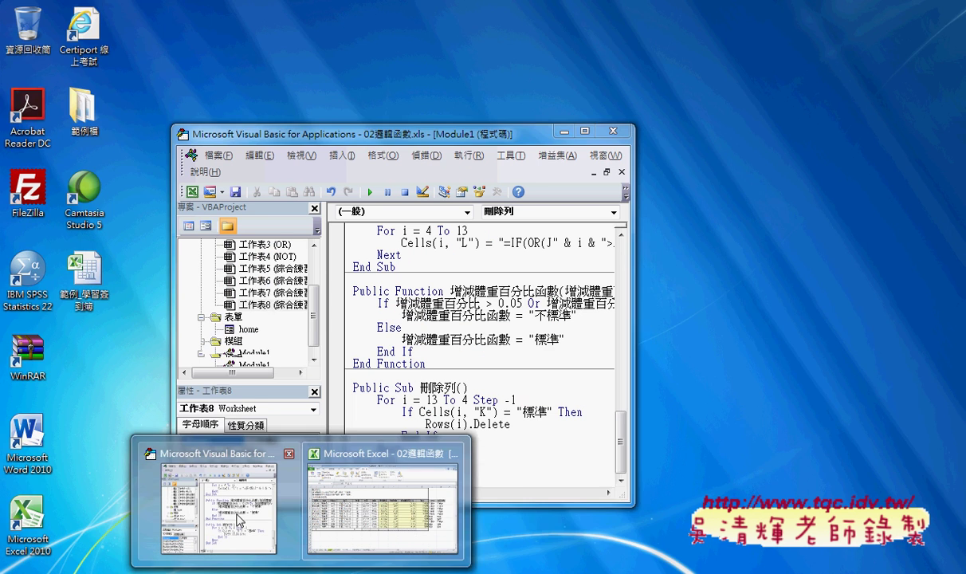
left_click(235, 514)
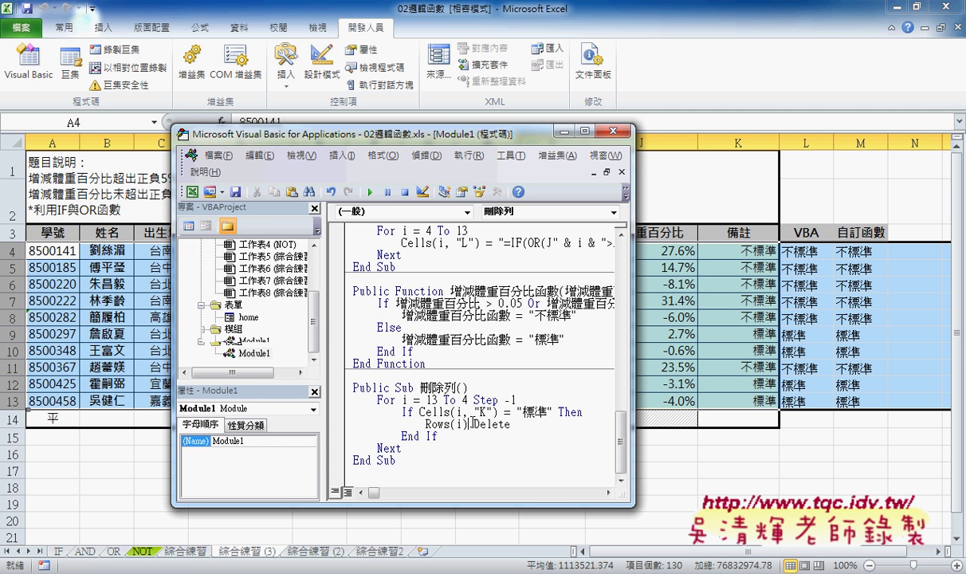
- Step through 刪除列 with F8 until row 13 is deleted, keeping the sheet visible
key("F8")
key("F8")
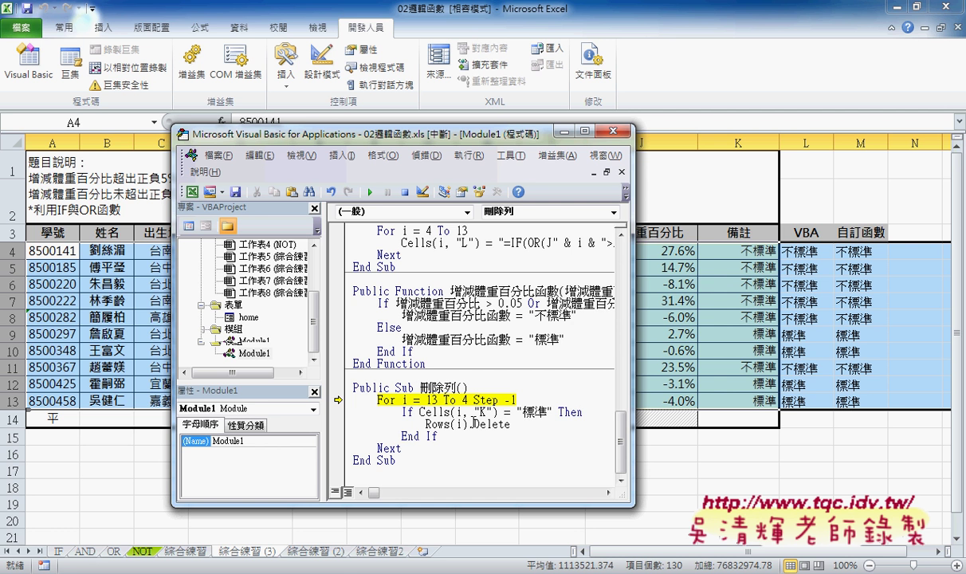
key("F8")
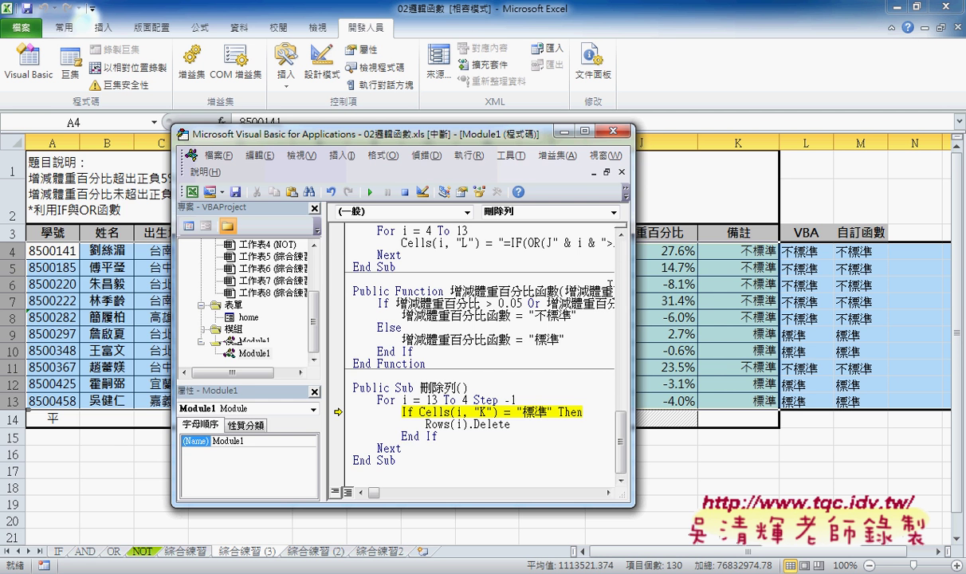
left_click_drag(524, 143, 441, 145)
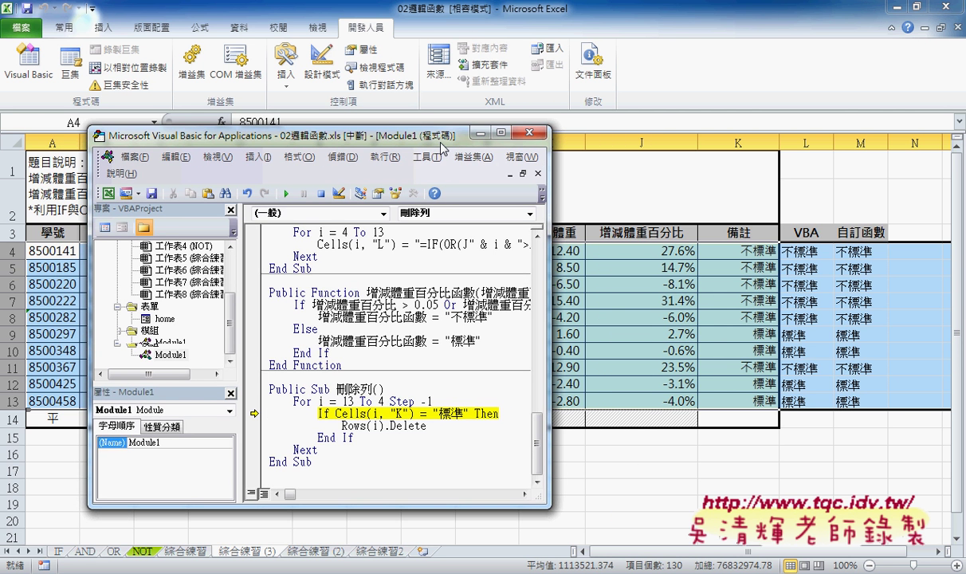
key("F8")
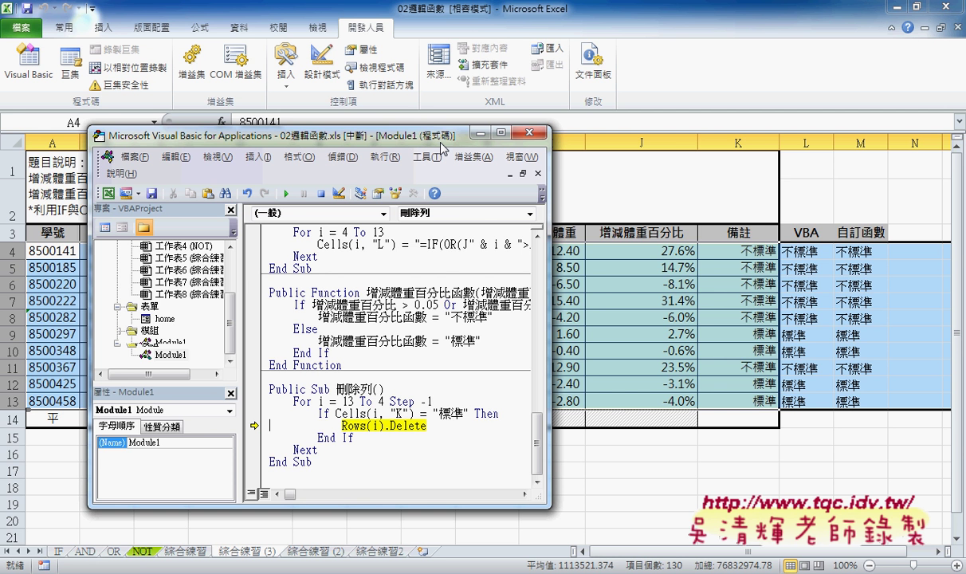
key("F8")
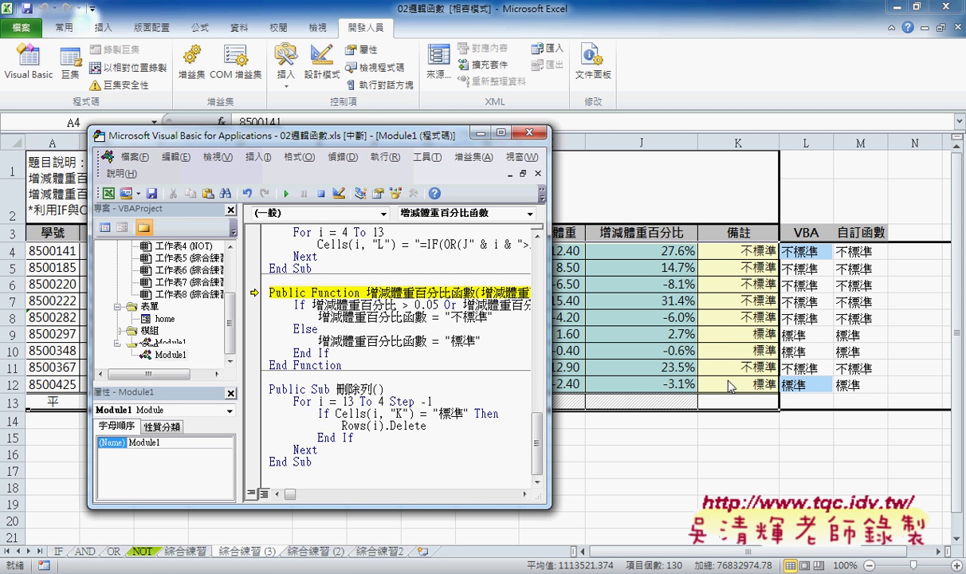
- Keep stepping through the custom function's recalculation calls after the deletion
key("F8")
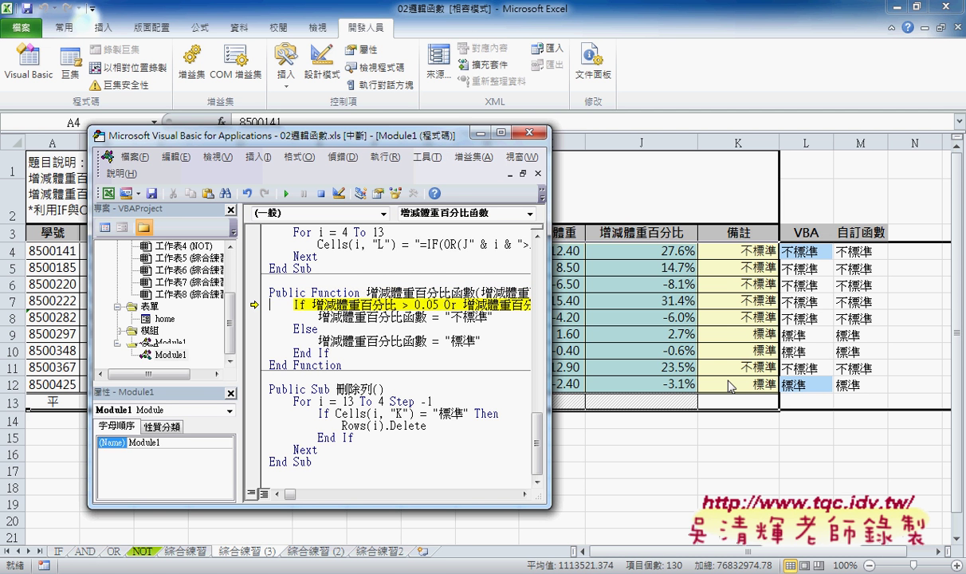
key("F8")
key("F8")
key("F8")
key("F8")
key("F8")
key("F8")
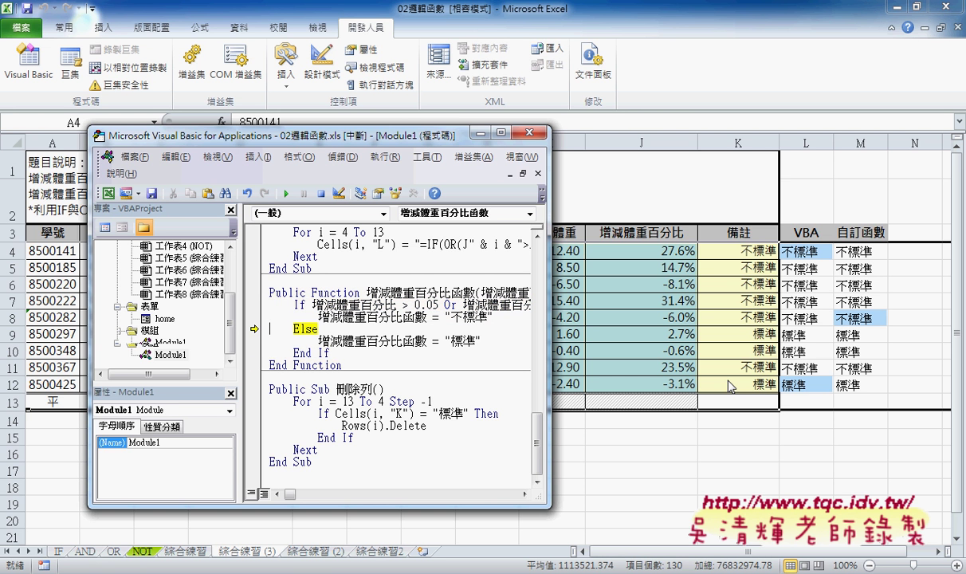
key("F8")
key("F8")
key("F8")
key("F8")
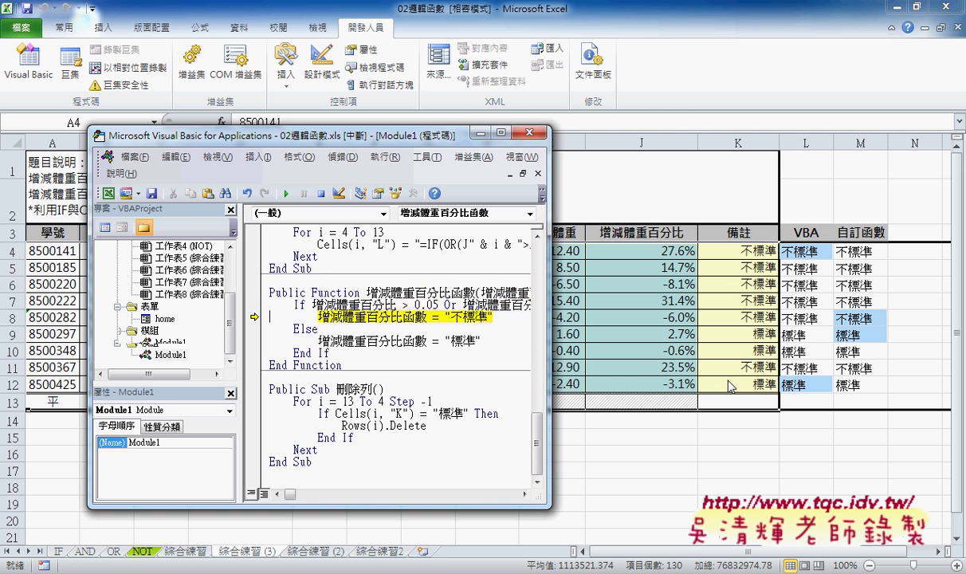
key("F8")
key("F8")
key("F8")
key("F8")
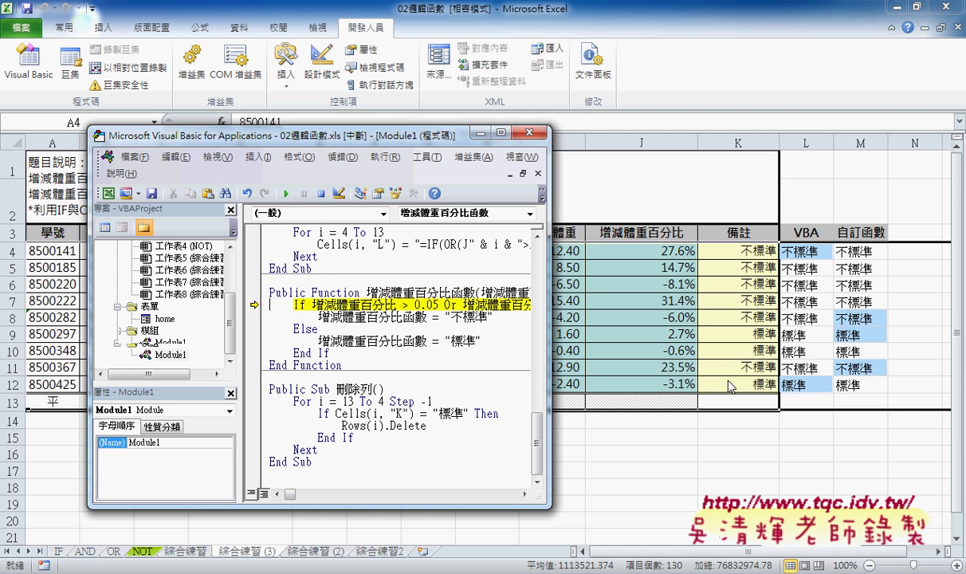
key("F8")
key("F8")
key("F8")
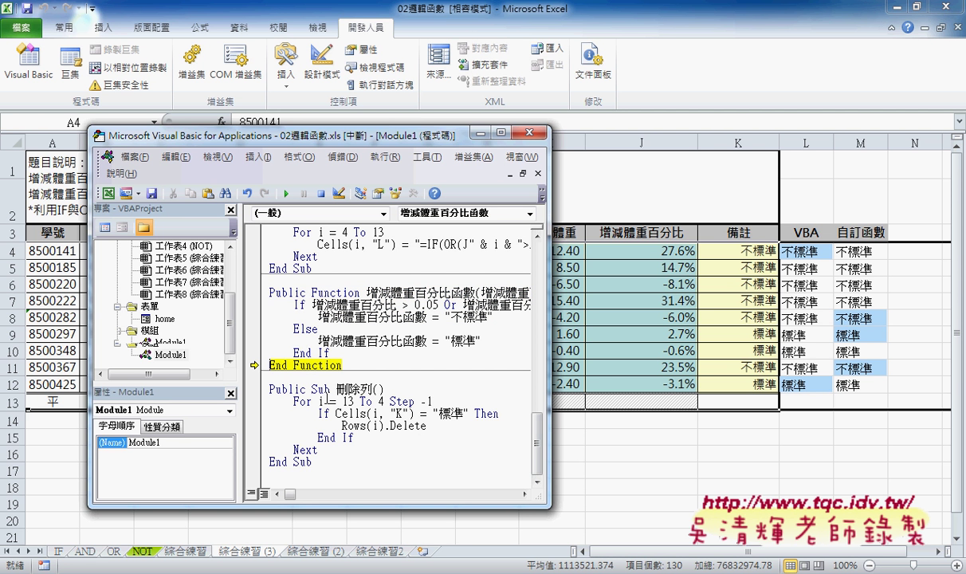
- Set a breakpoint on Rows(i).Delete and run with F5 until rows 10 and 9 are deleted
left_click(251, 425)
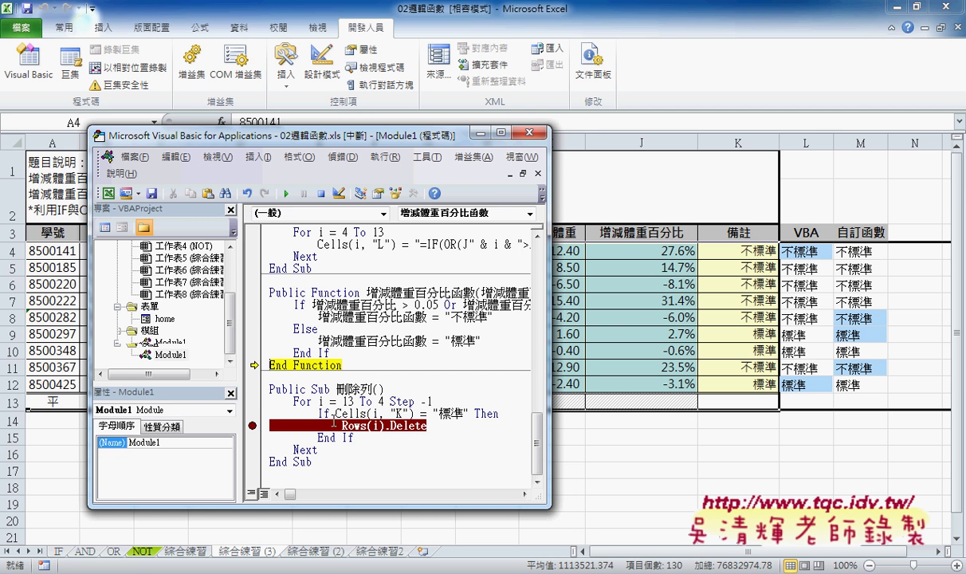
left_click(284, 193)
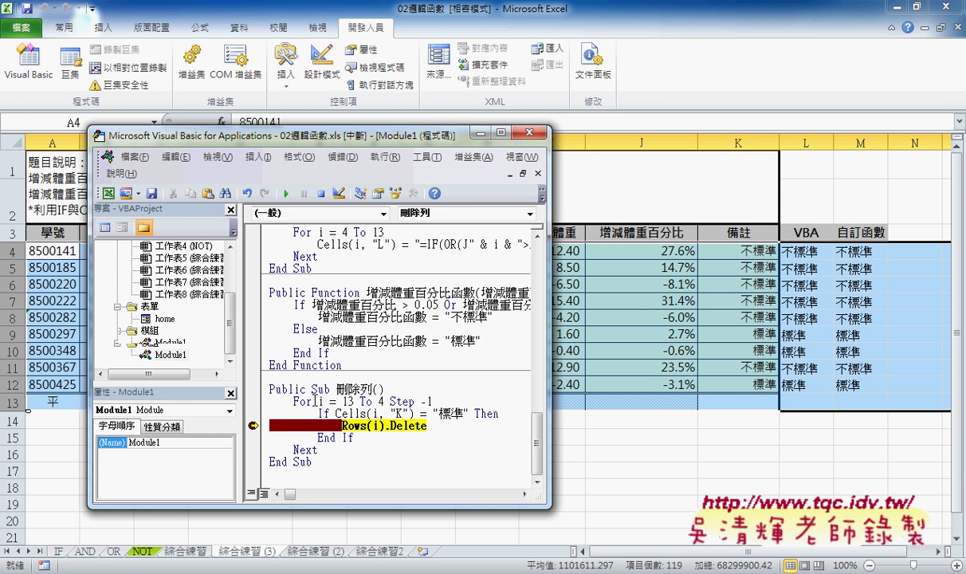
mouse_move(318, 401)
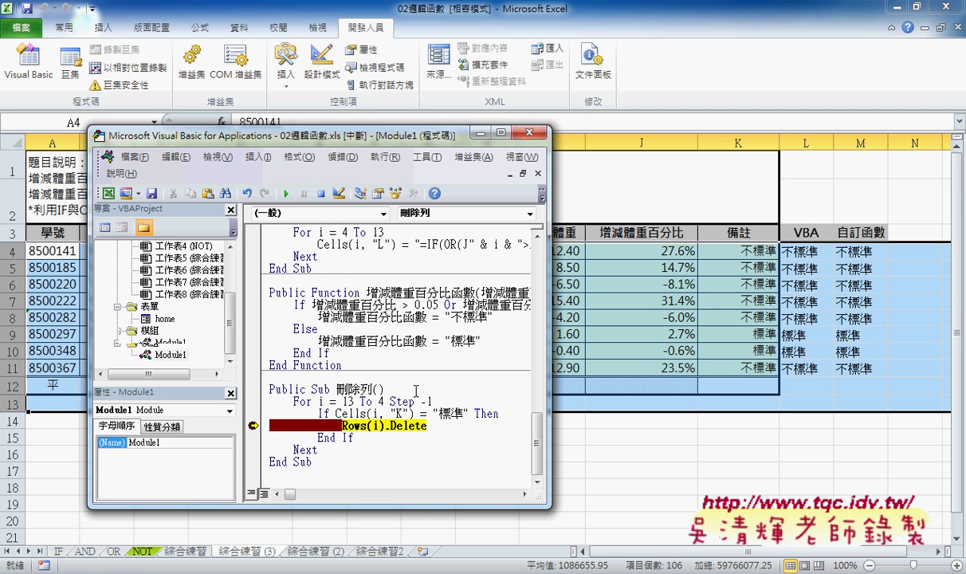
key("F5")
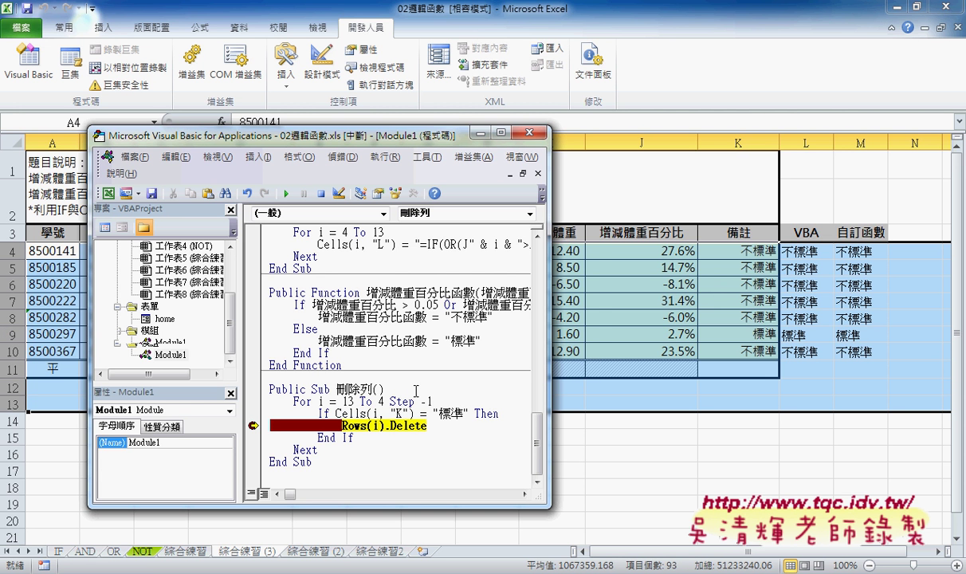
key("F5")
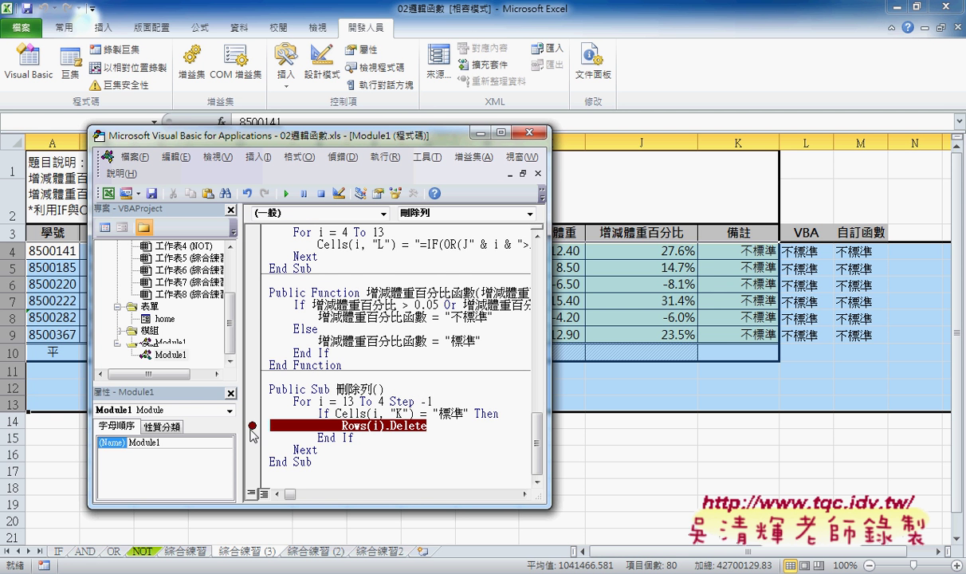
left_click(252, 424)
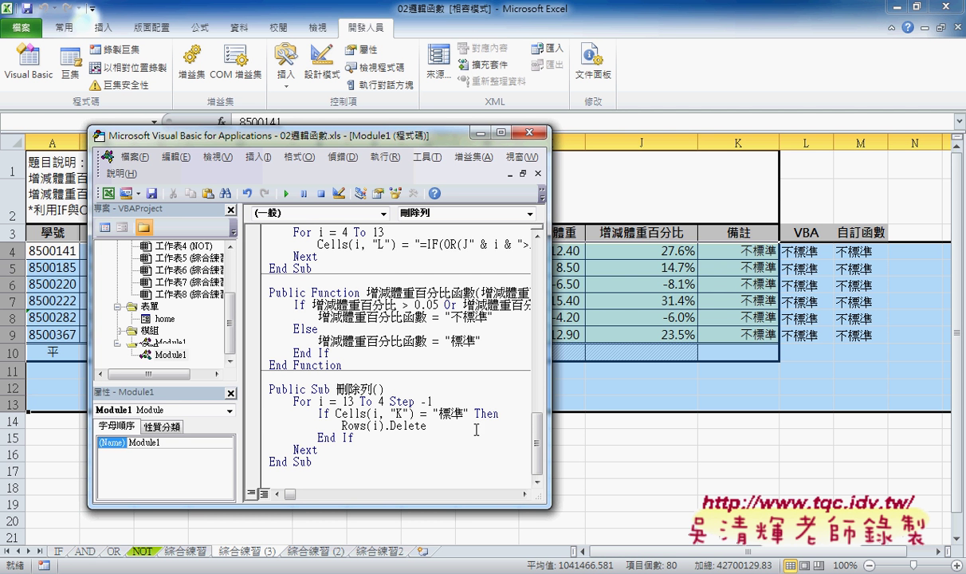
left_click_drag(550, 420, 597, 420)
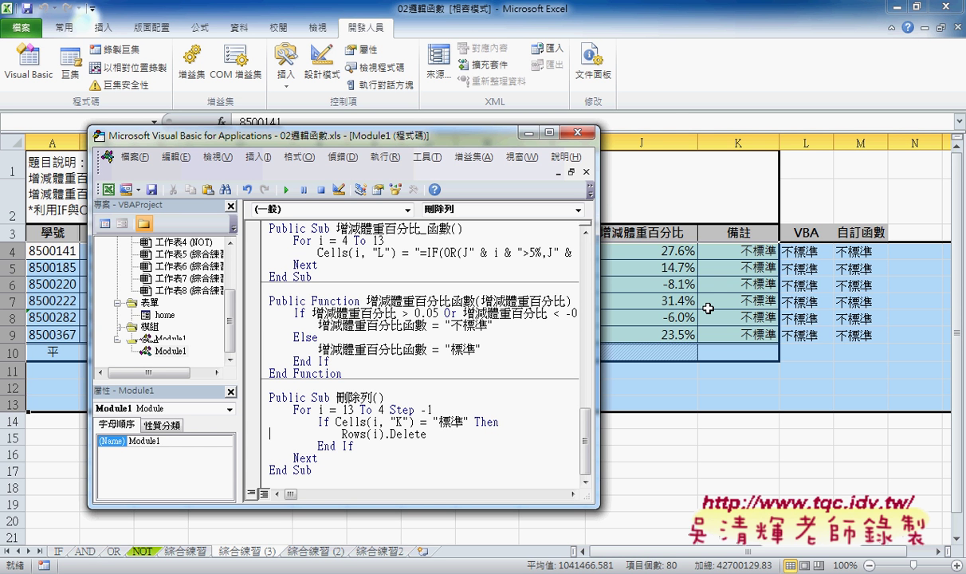
left_click_drag(263, 421, 354, 446)
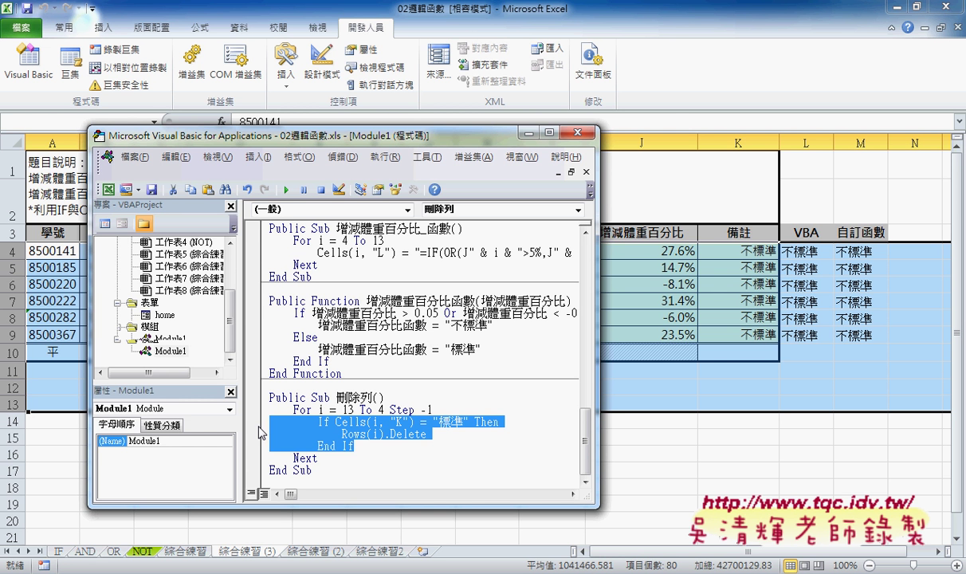
left_click(381, 409)
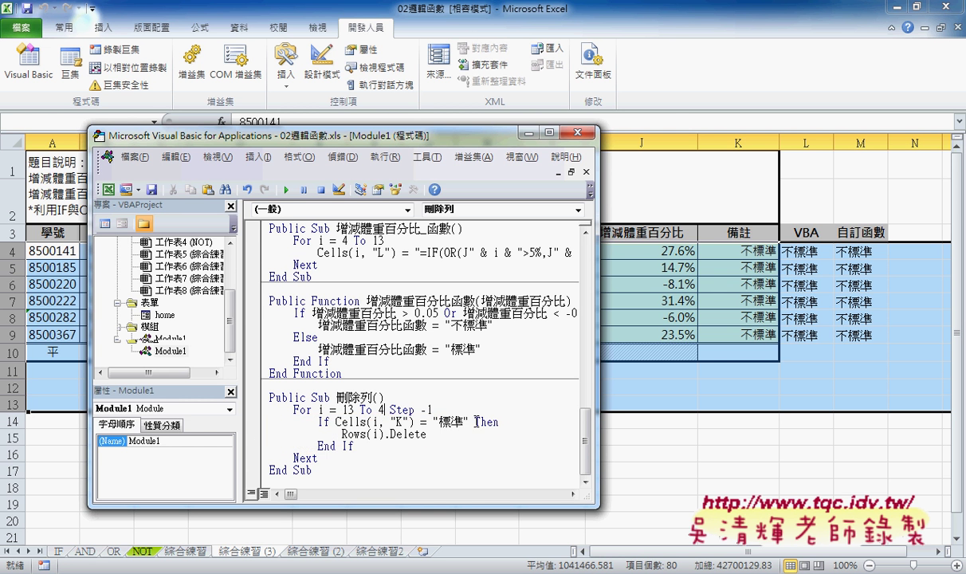
left_click_drag(476, 421, 336, 422)
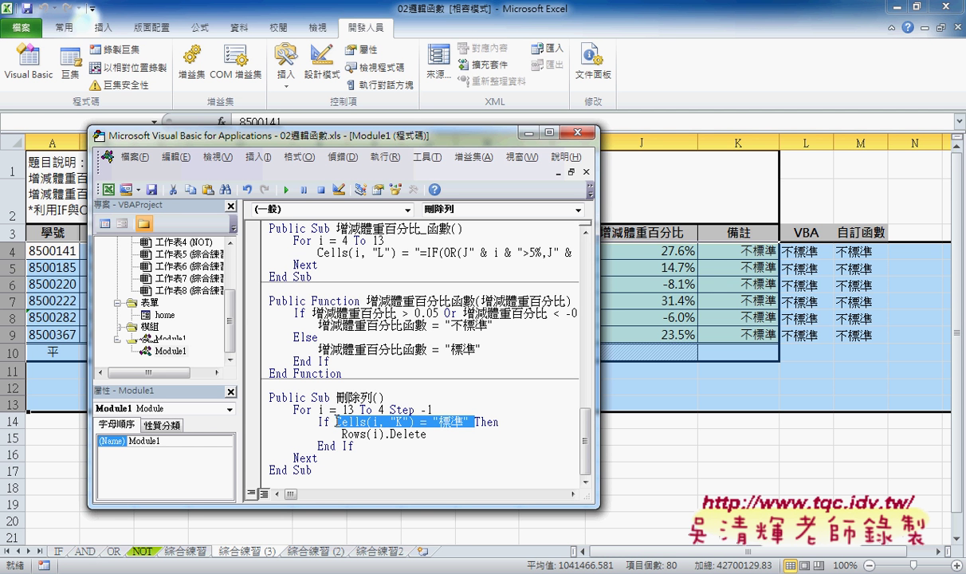